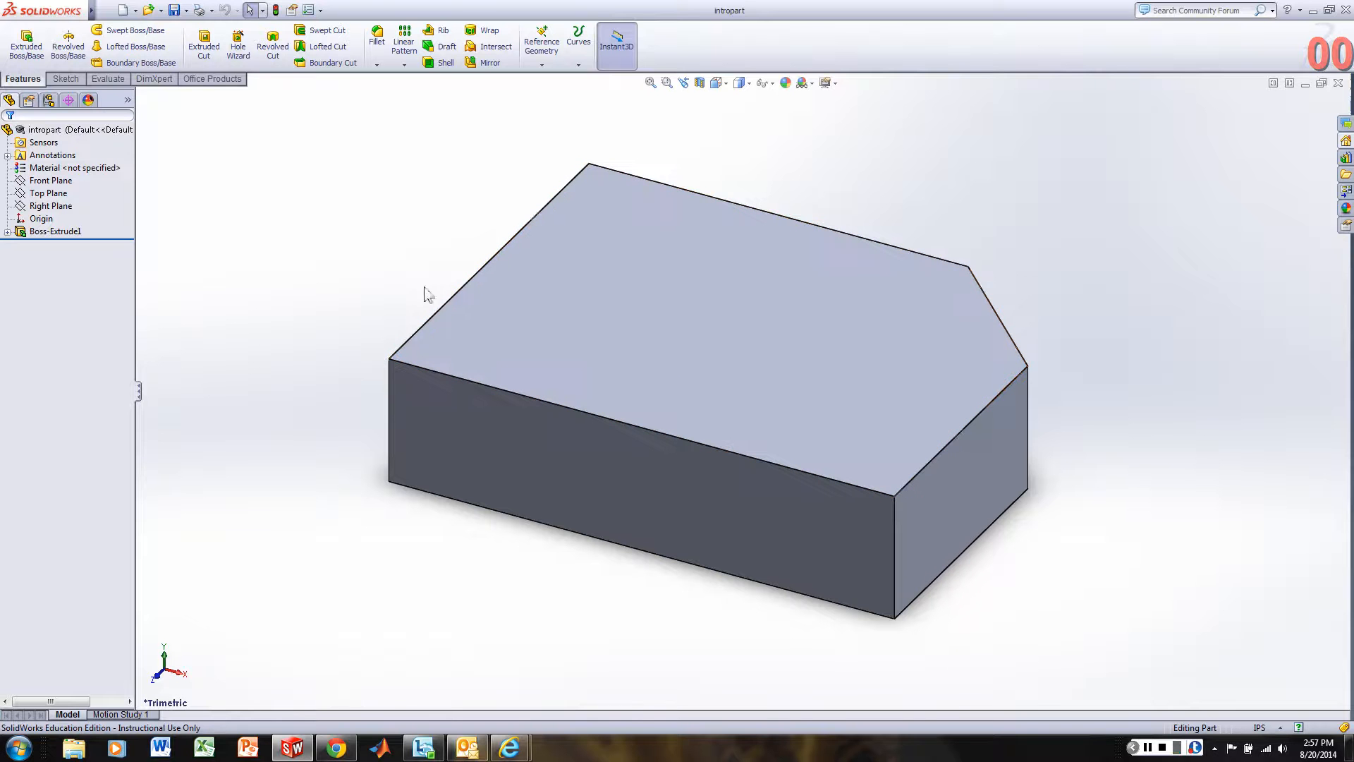
# Start an Extruded Cut on the block's top face and sketch a circle of about 0.21 in radius near its middle.
pyautogui.click(74, 82)
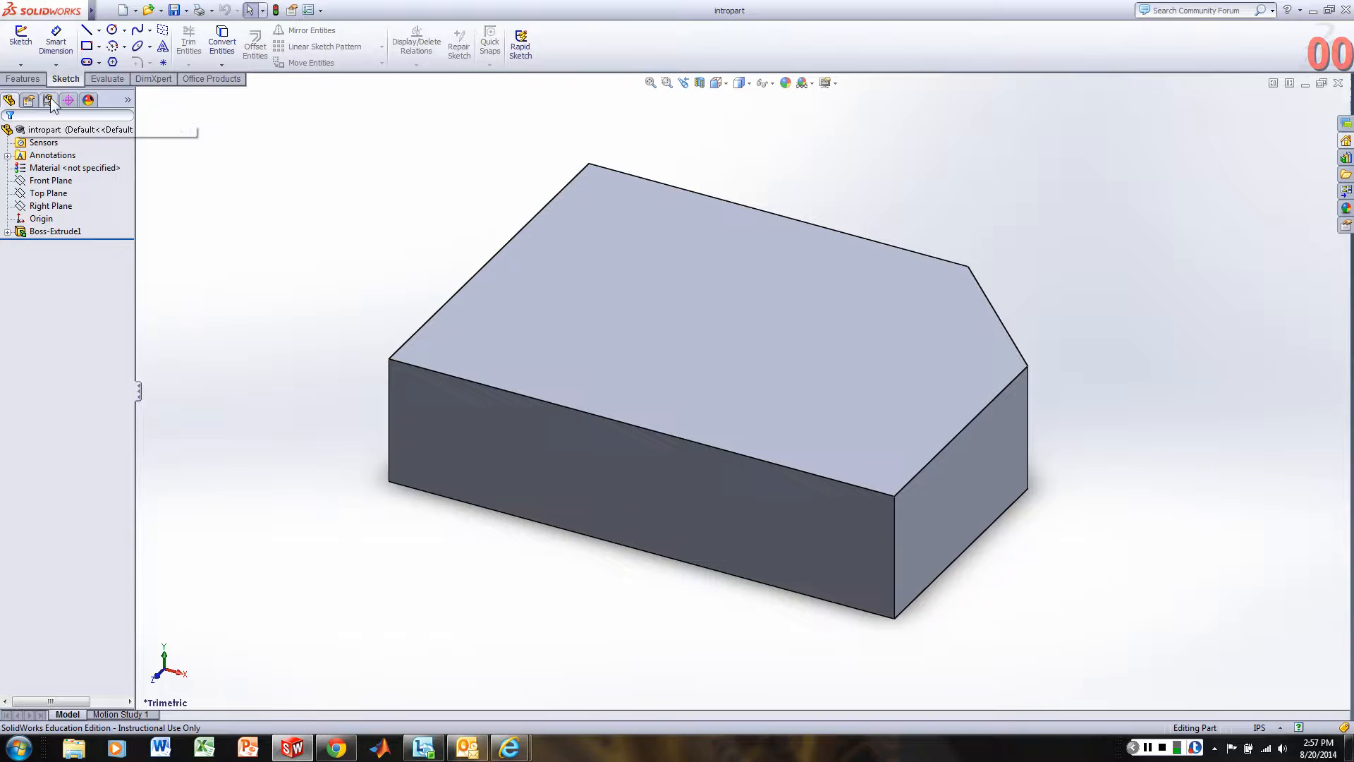
pyautogui.click(32, 79)
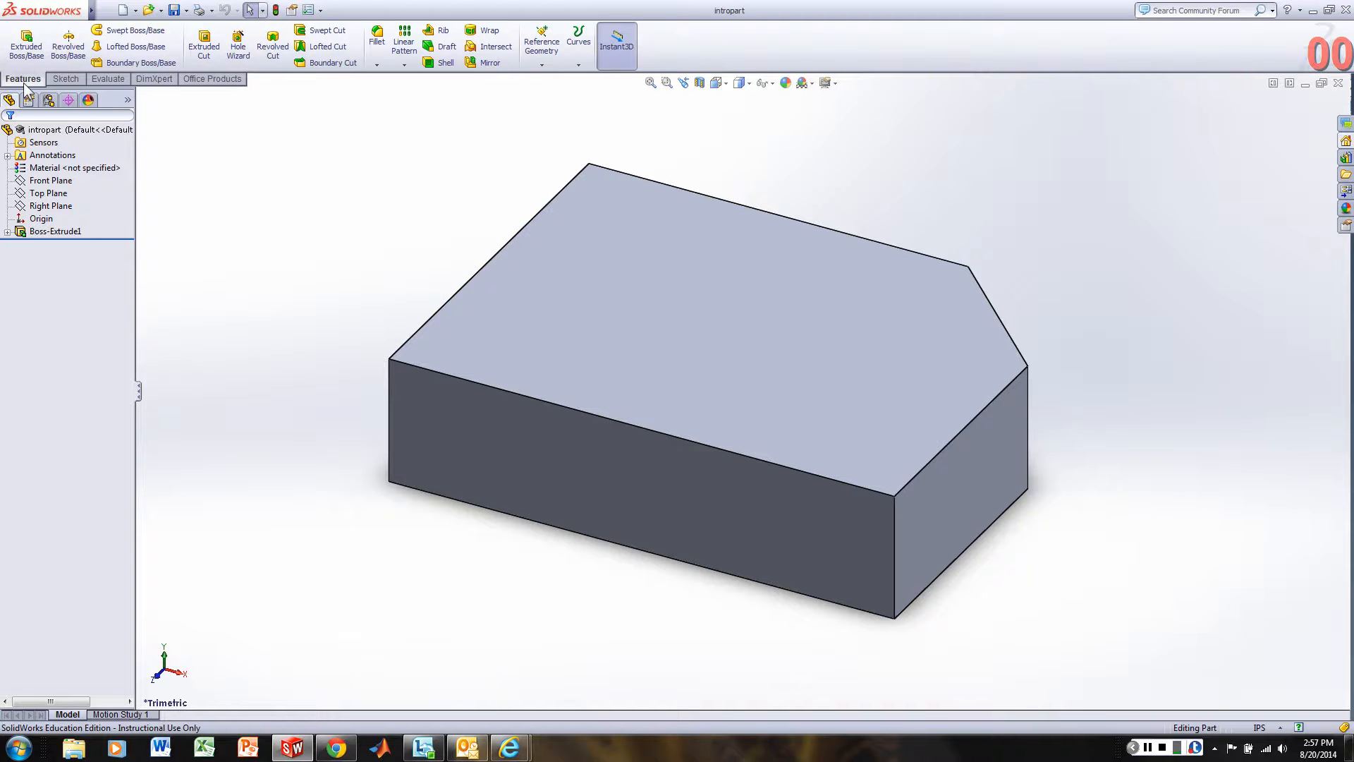
pyautogui.click(214, 60)
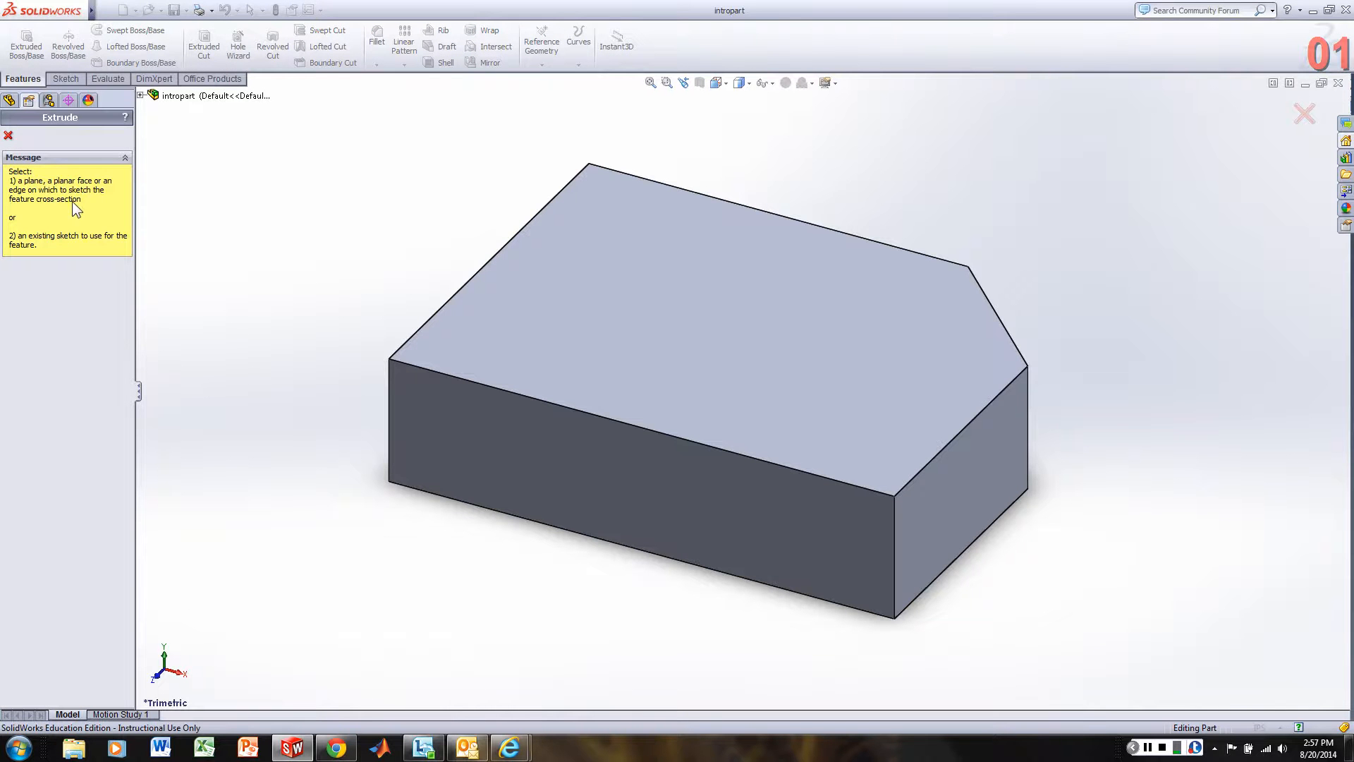
pyautogui.click(652, 294)
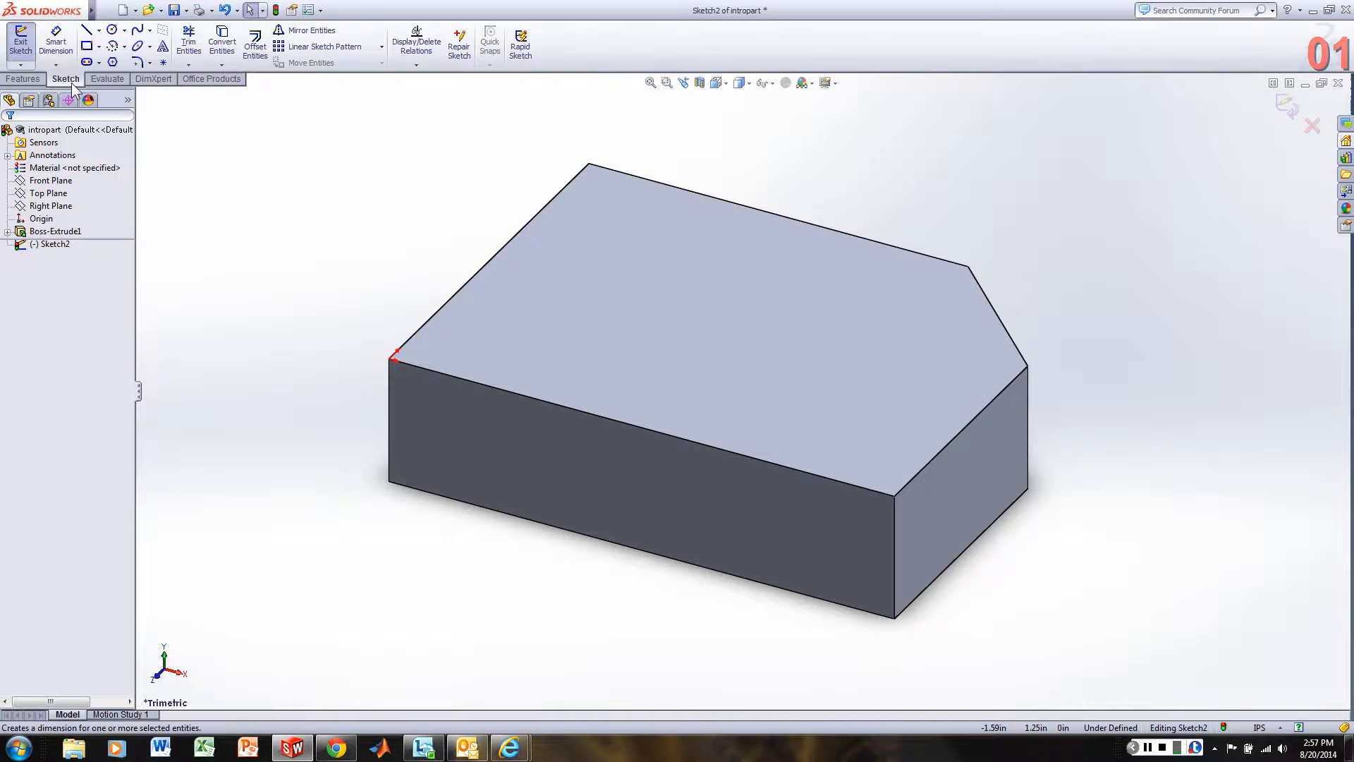
pyautogui.click(111, 30)
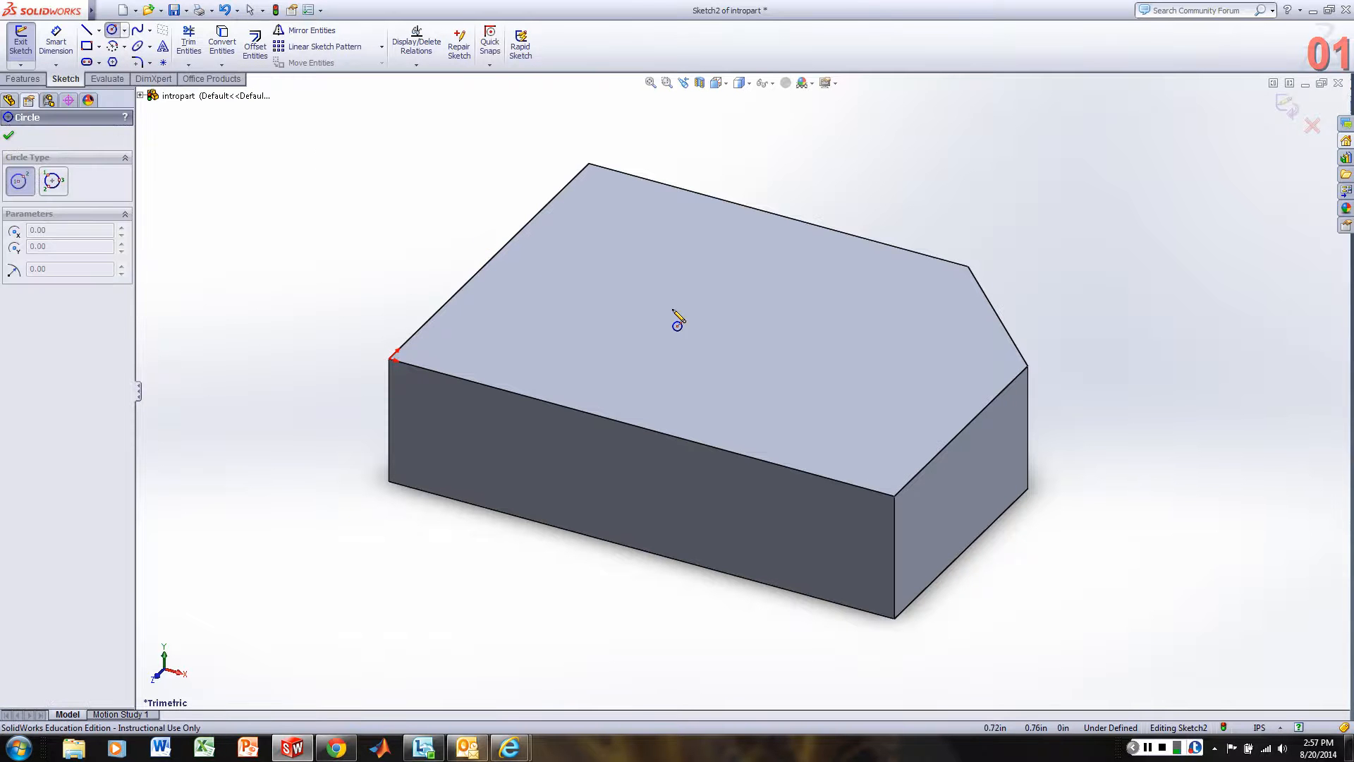
pyautogui.click(708, 301)
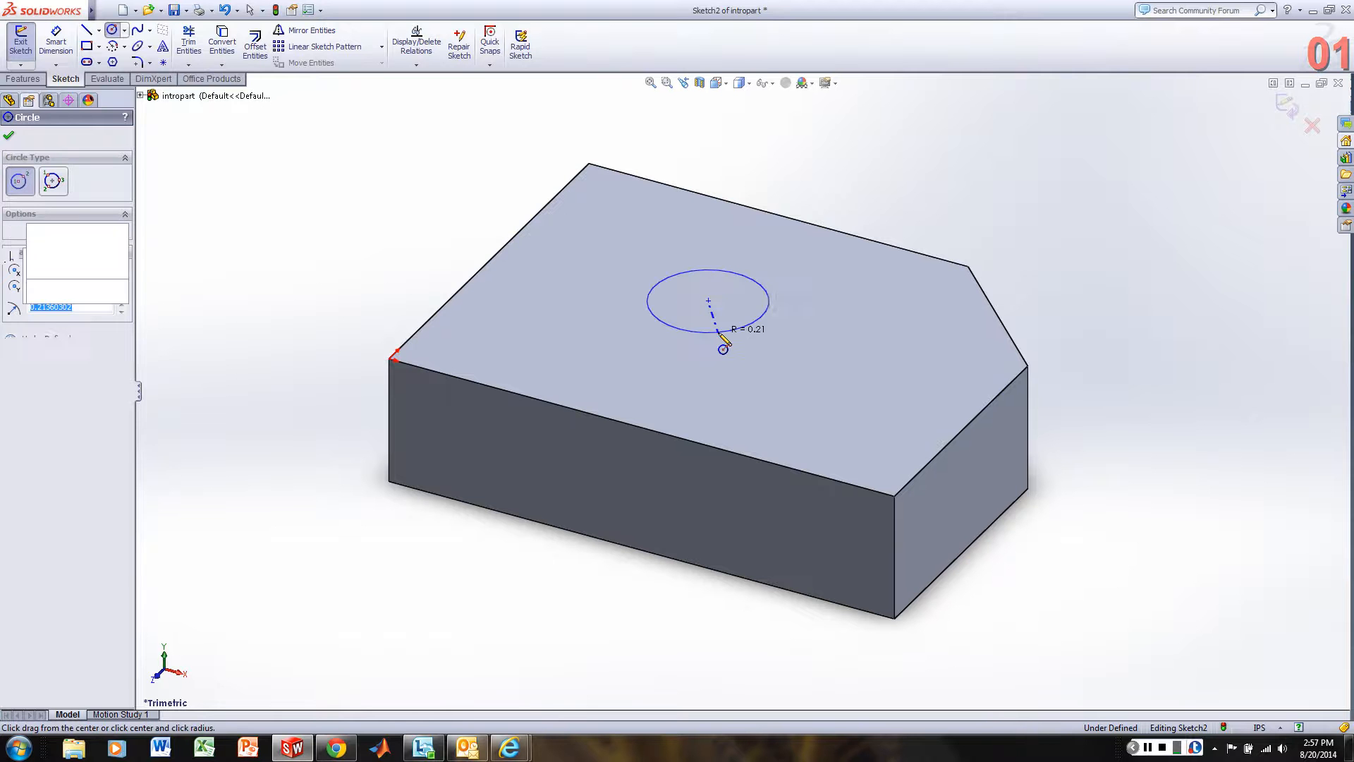
pyautogui.click(719, 332)
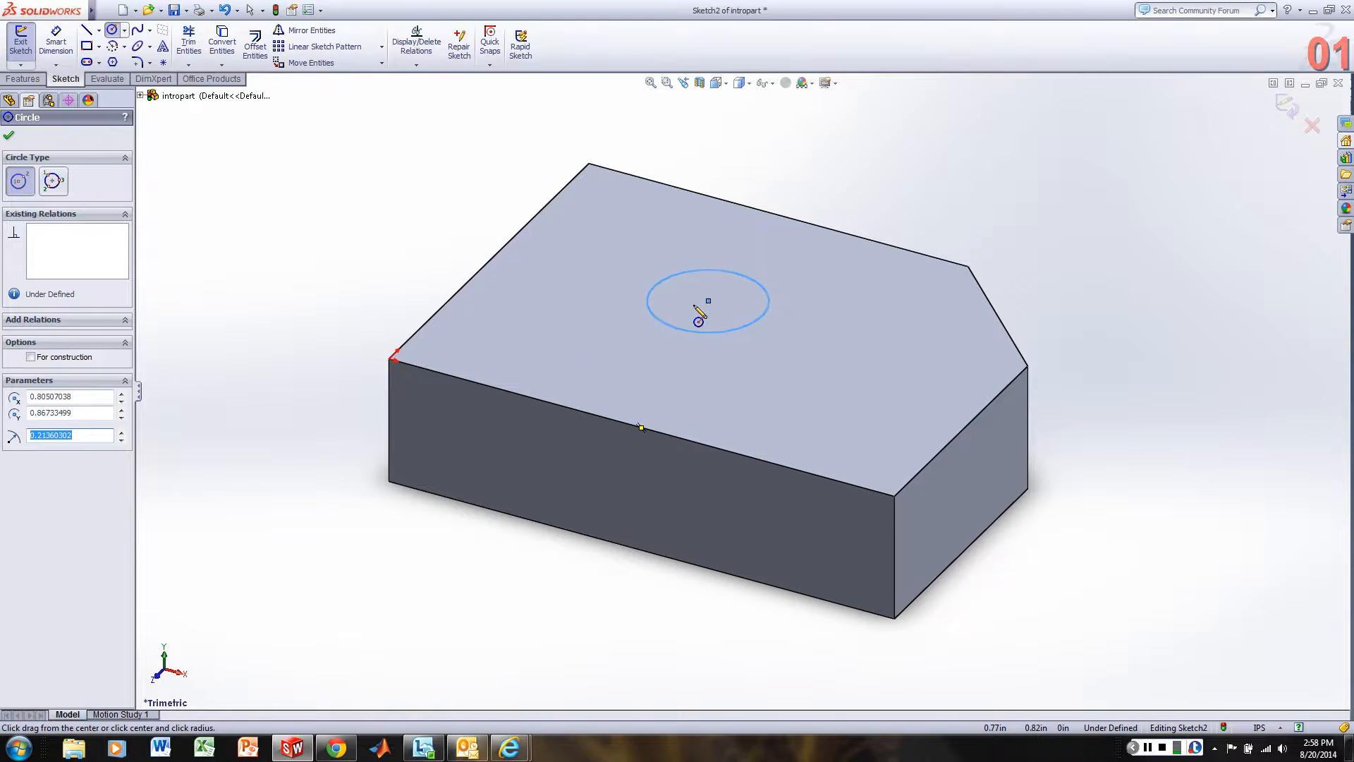
# Dimension the circle's diameter at 0.5 in.
pyautogui.click(63, 48)
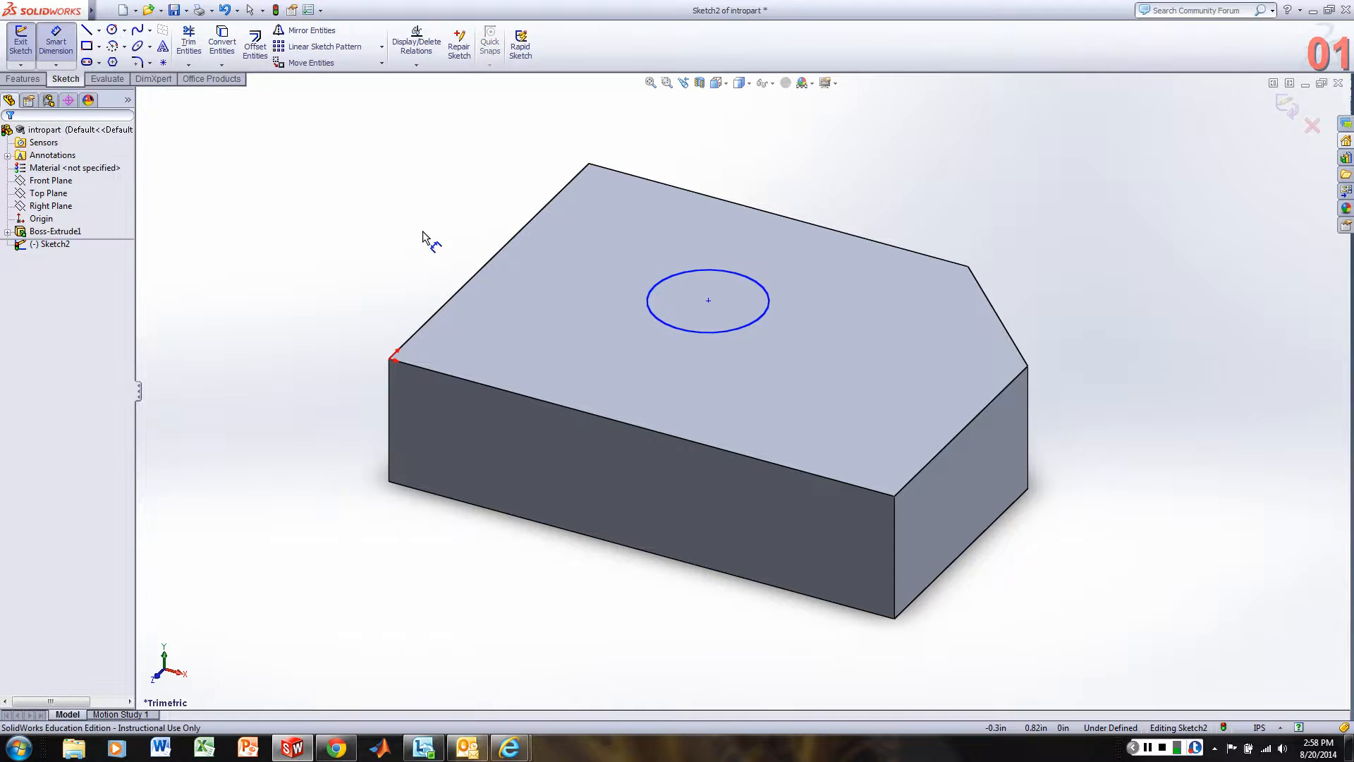
pyautogui.click(767, 316)
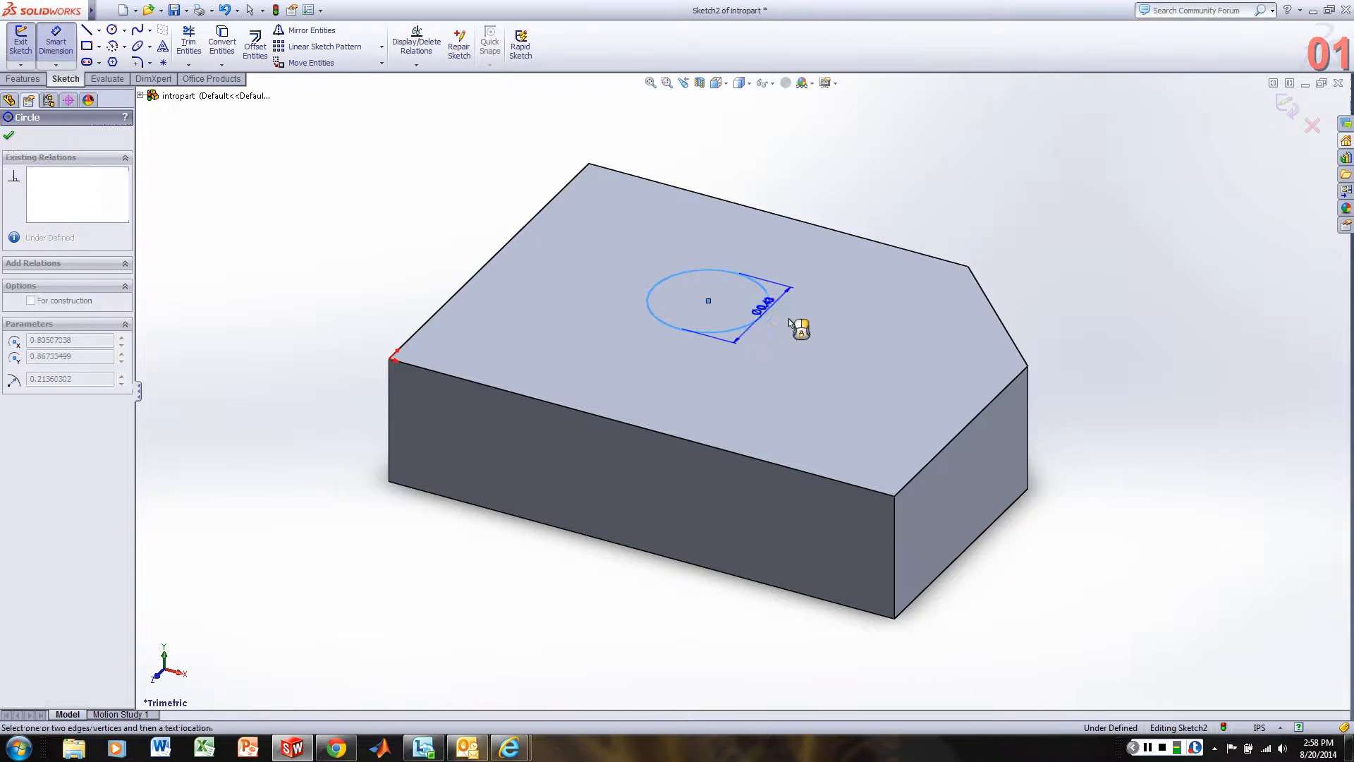
pyautogui.click(830, 346)
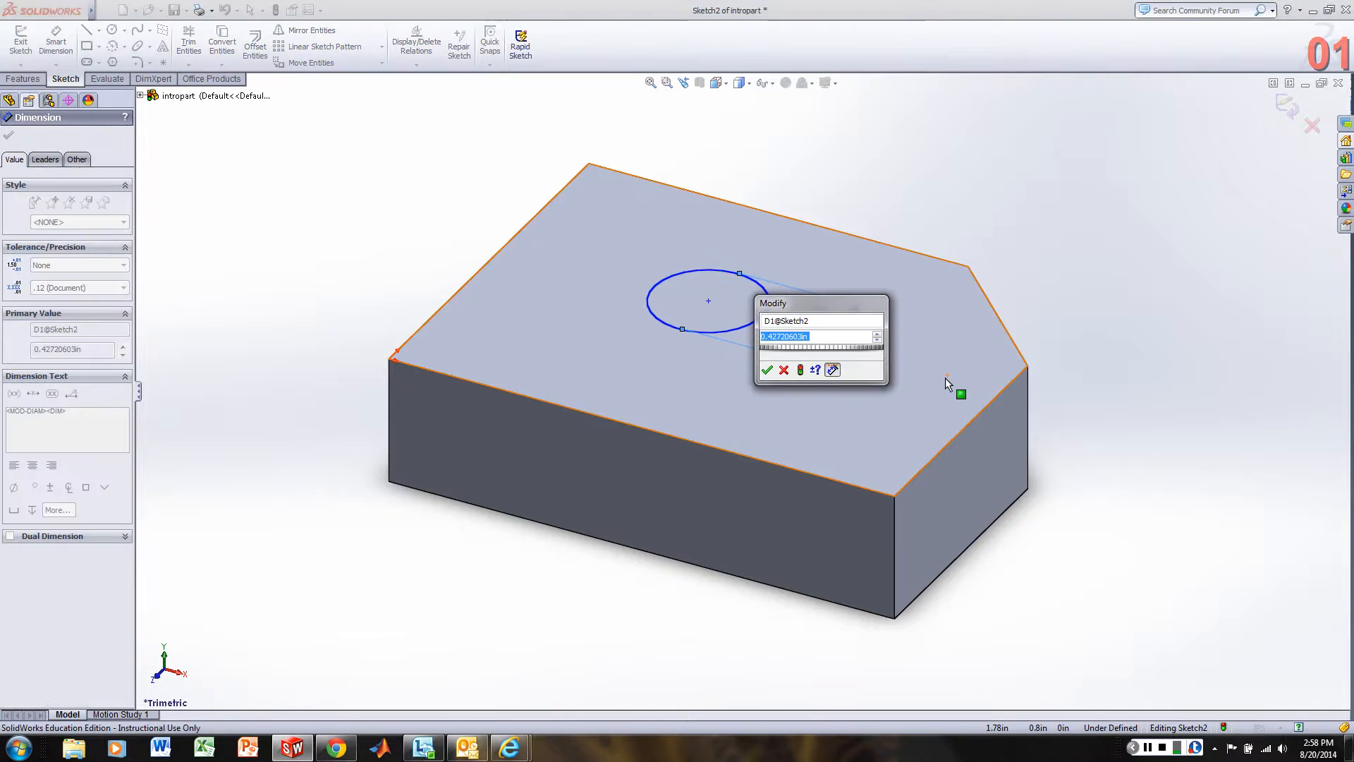
pyautogui.write('.5')
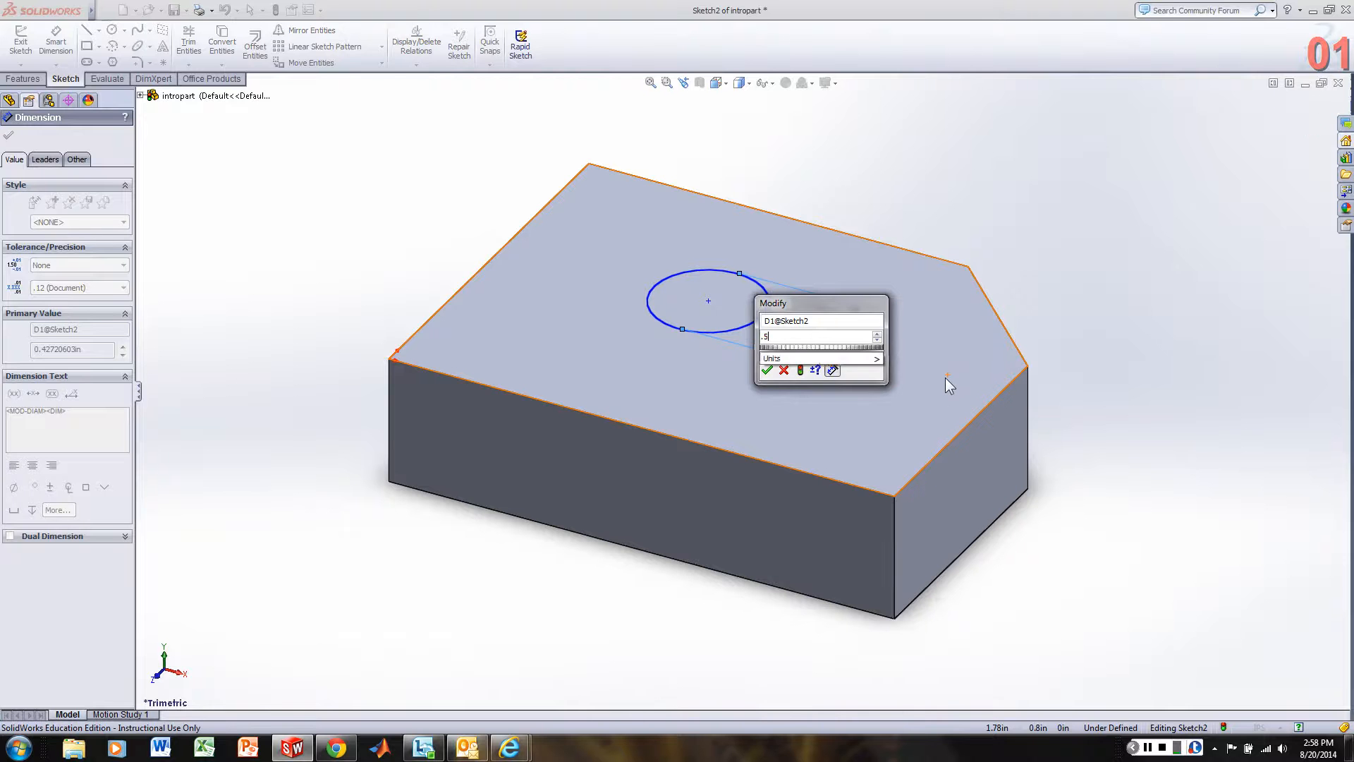
pyautogui.press('Return')
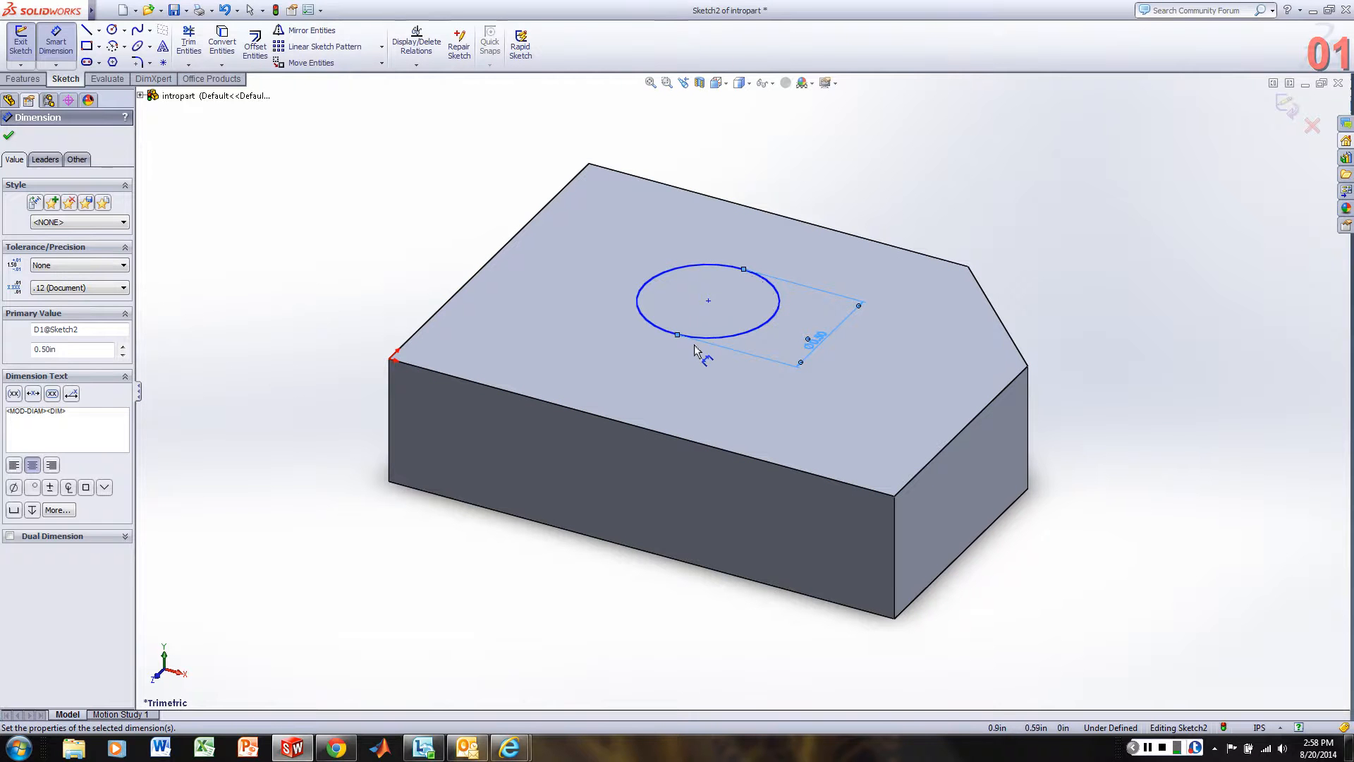
# Dimension the circle's center 1 in from the top face's uncut short edge, opposite the chamfered corner.
pyautogui.click(709, 302)
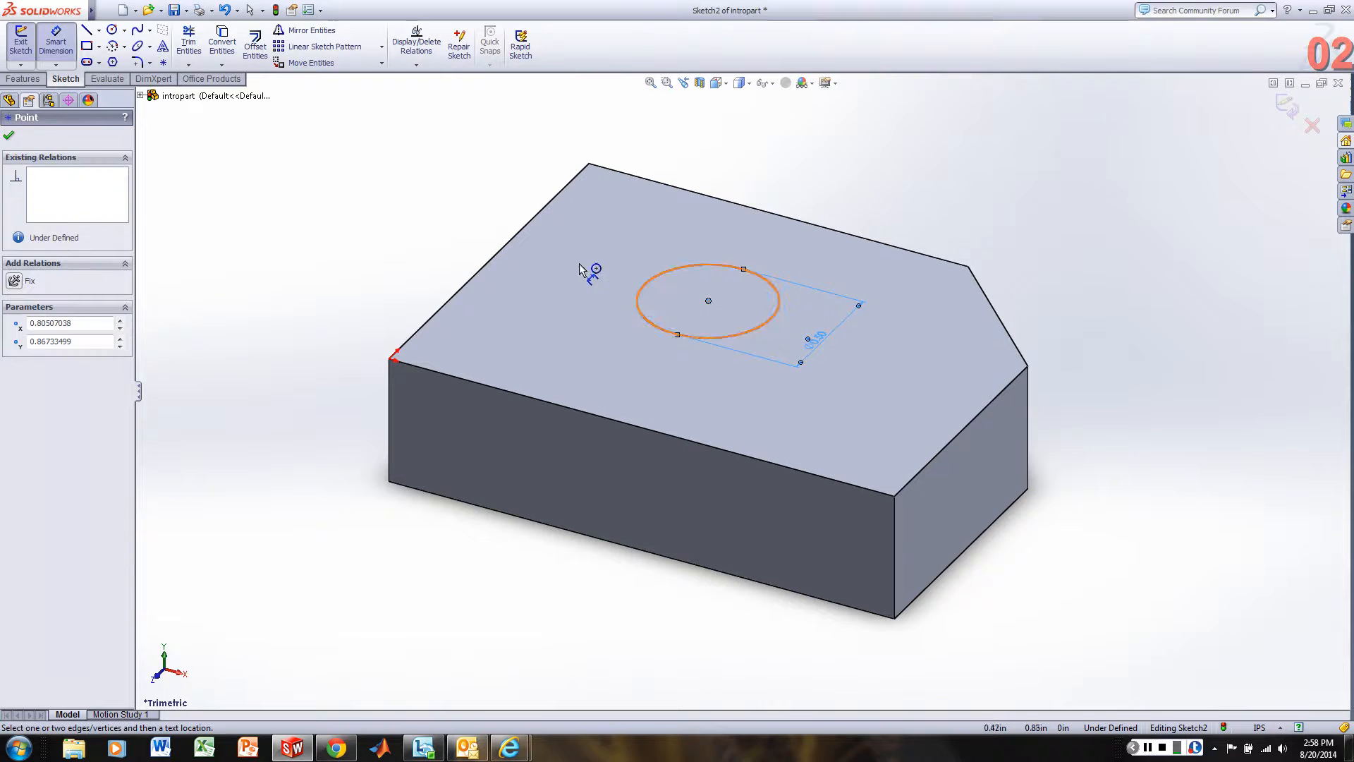
pyautogui.click(506, 247)
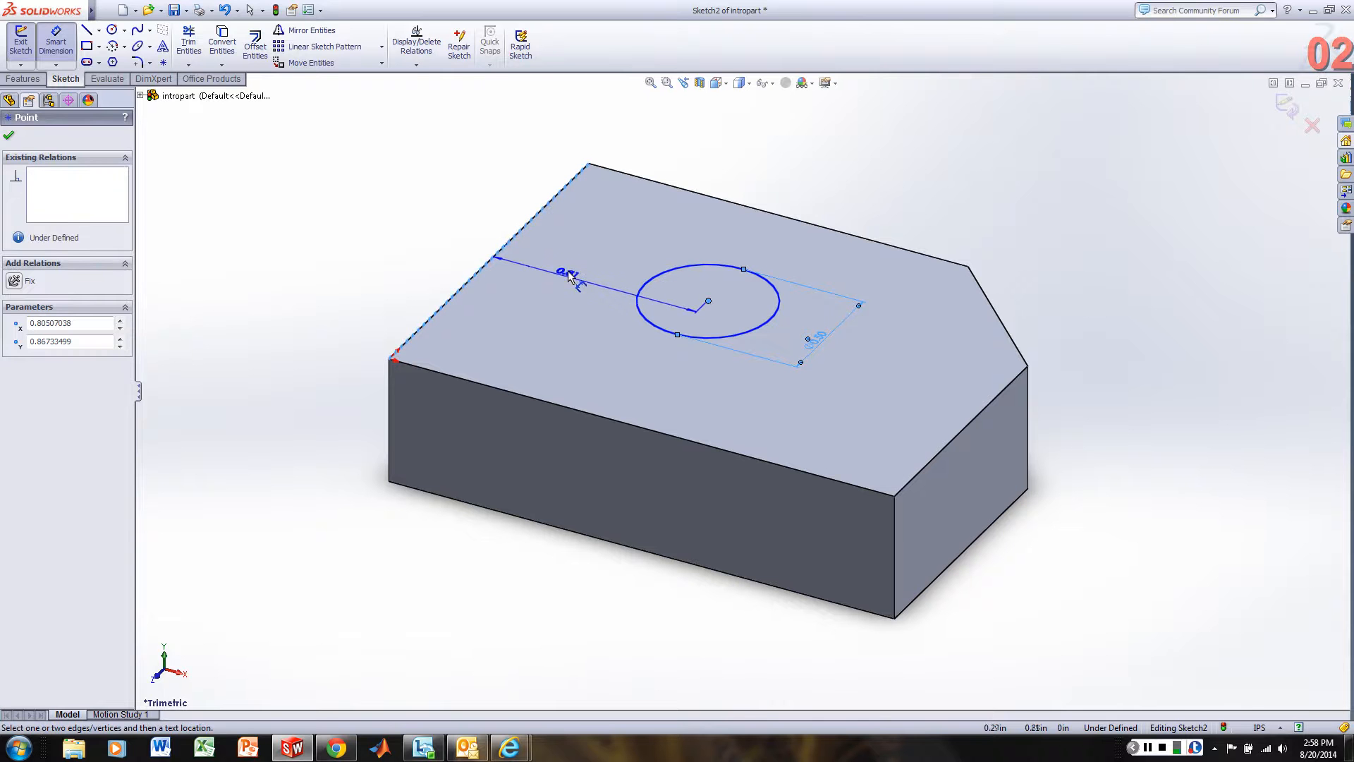
pyautogui.click(569, 275)
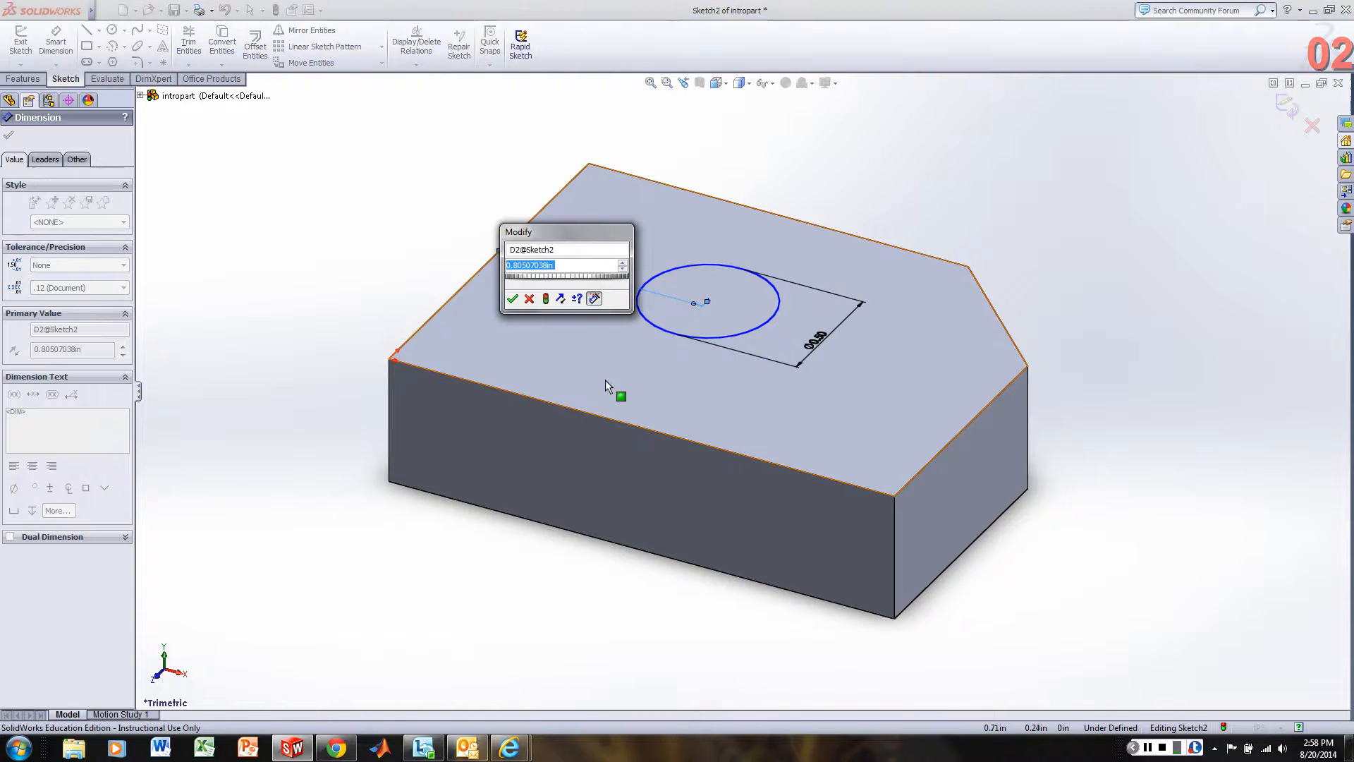
pyautogui.write('1')
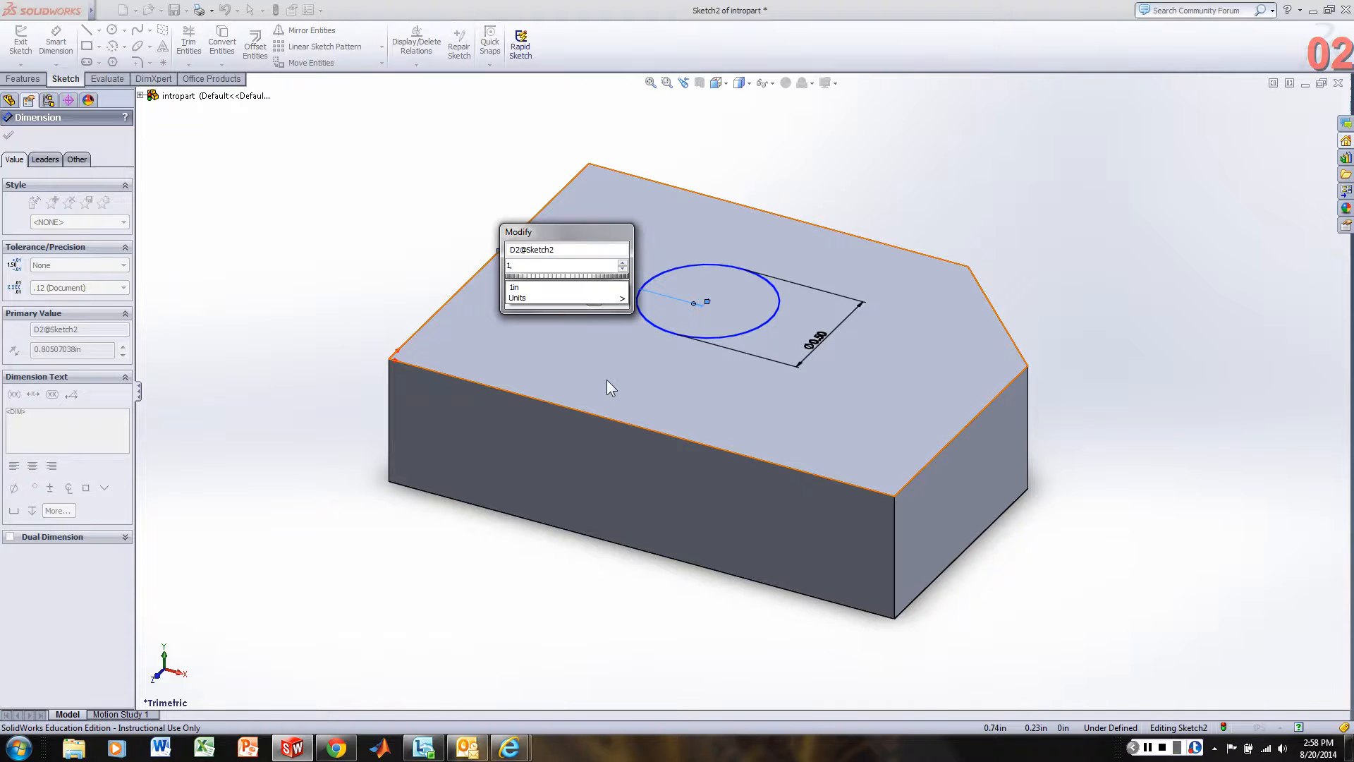
pyautogui.press('Return')
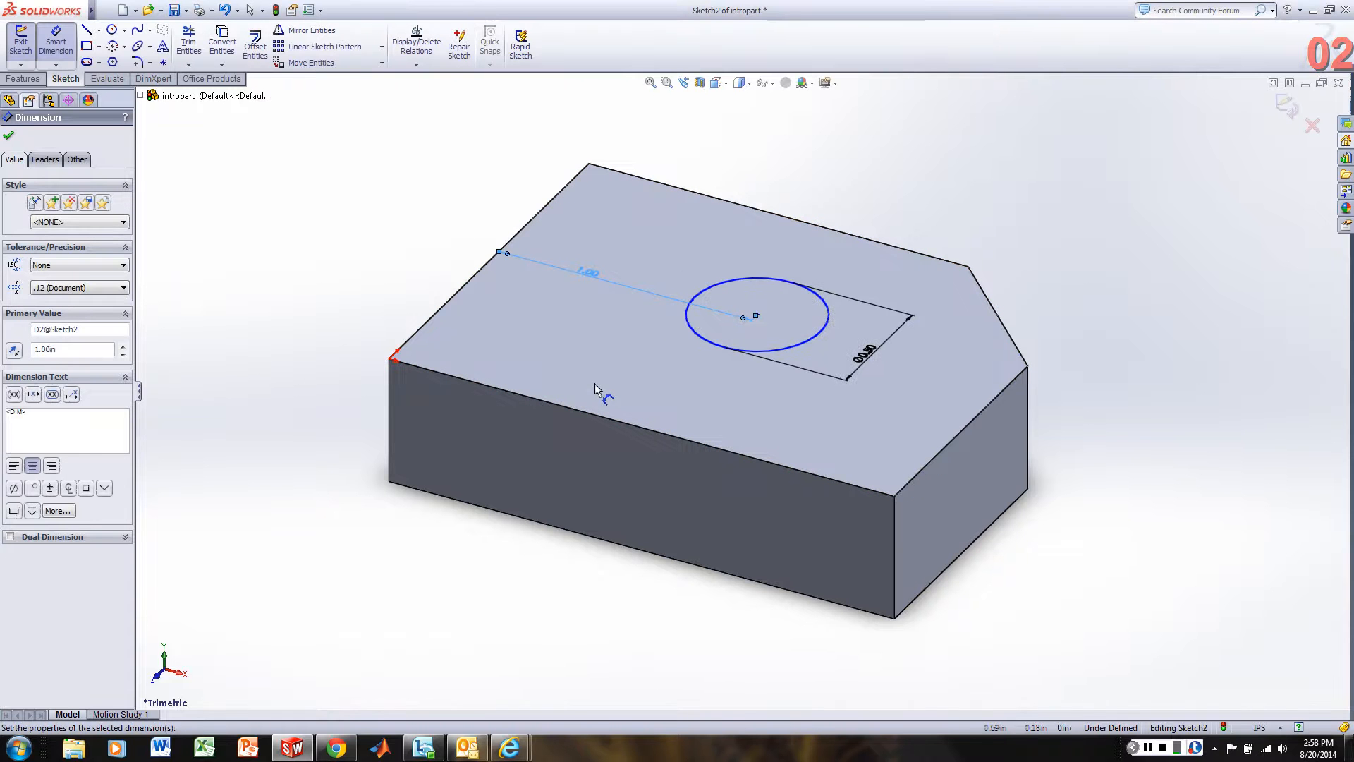
# Dimension the circle's center 0.75 in from the top face's long front edge.
pyautogui.click(758, 317)
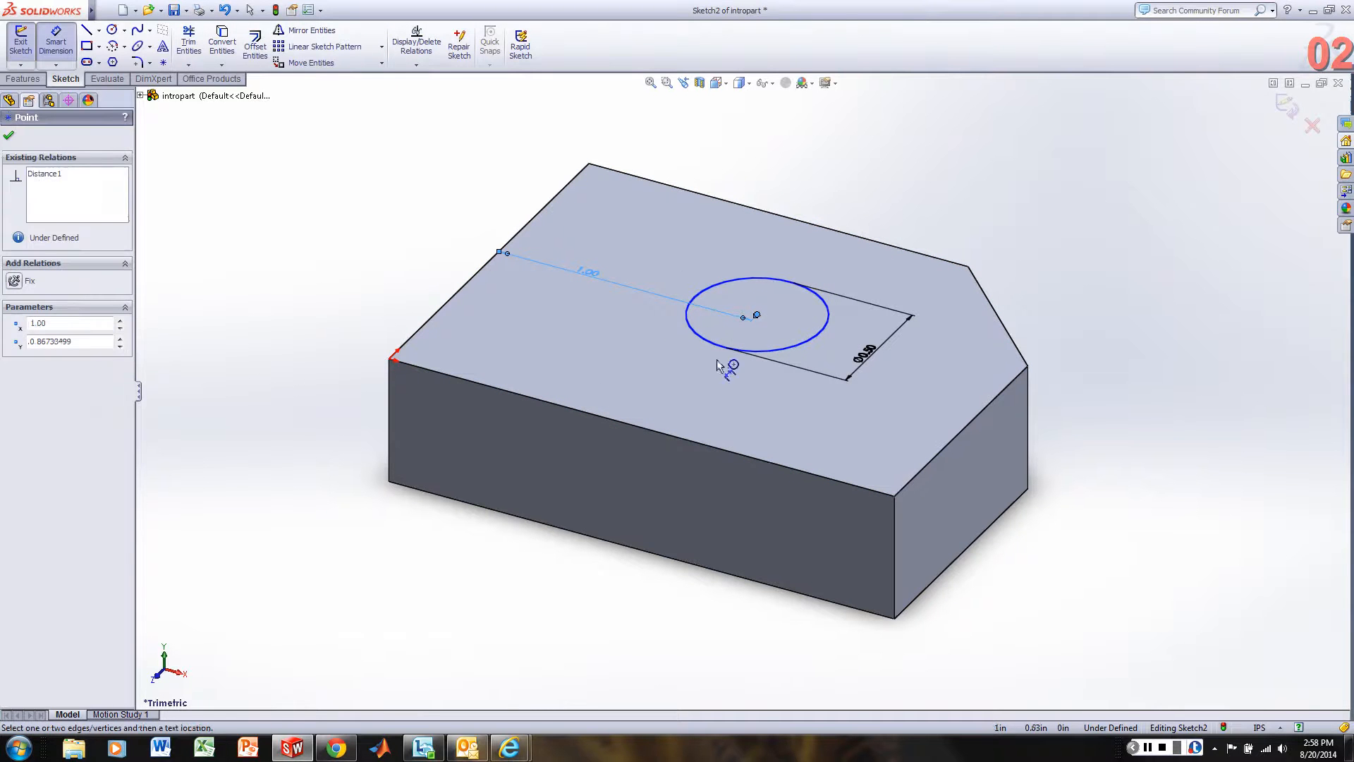
pyautogui.click(666, 441)
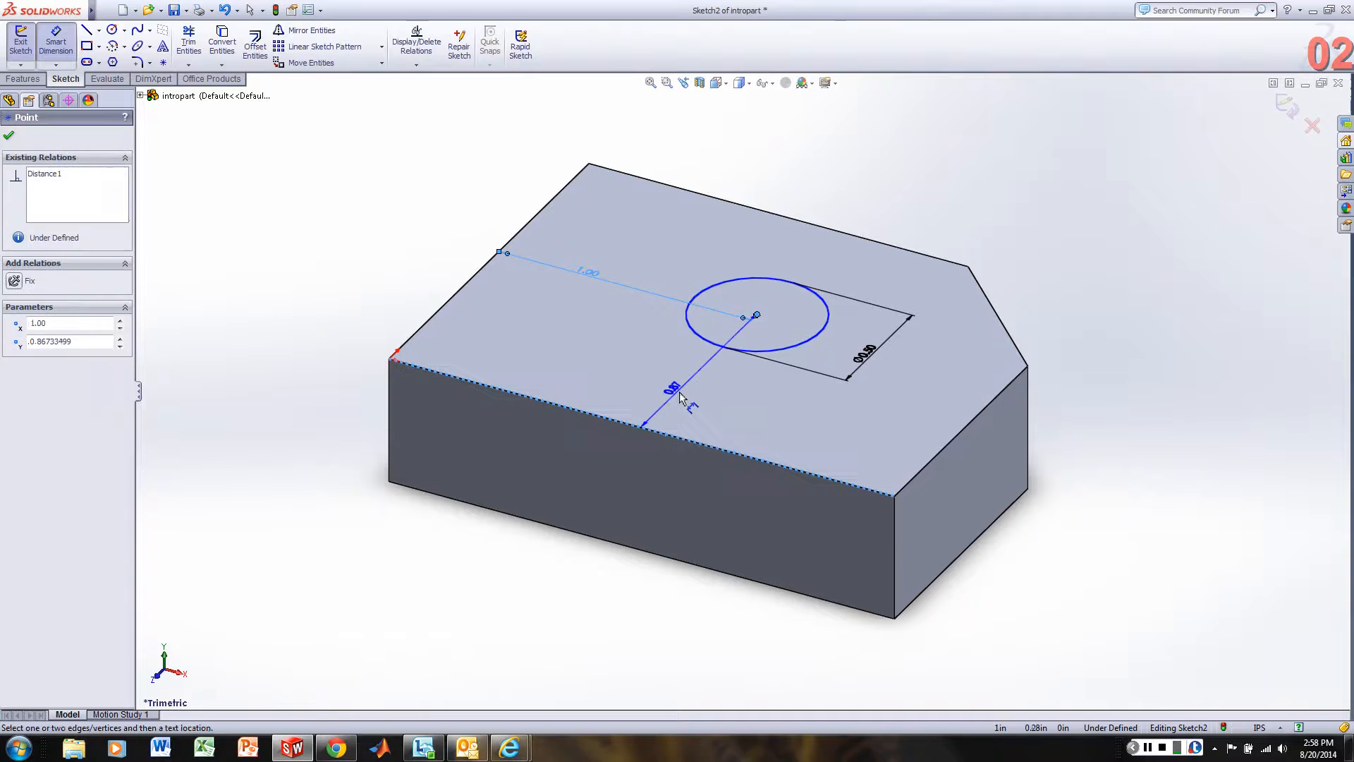
pyautogui.click(681, 398)
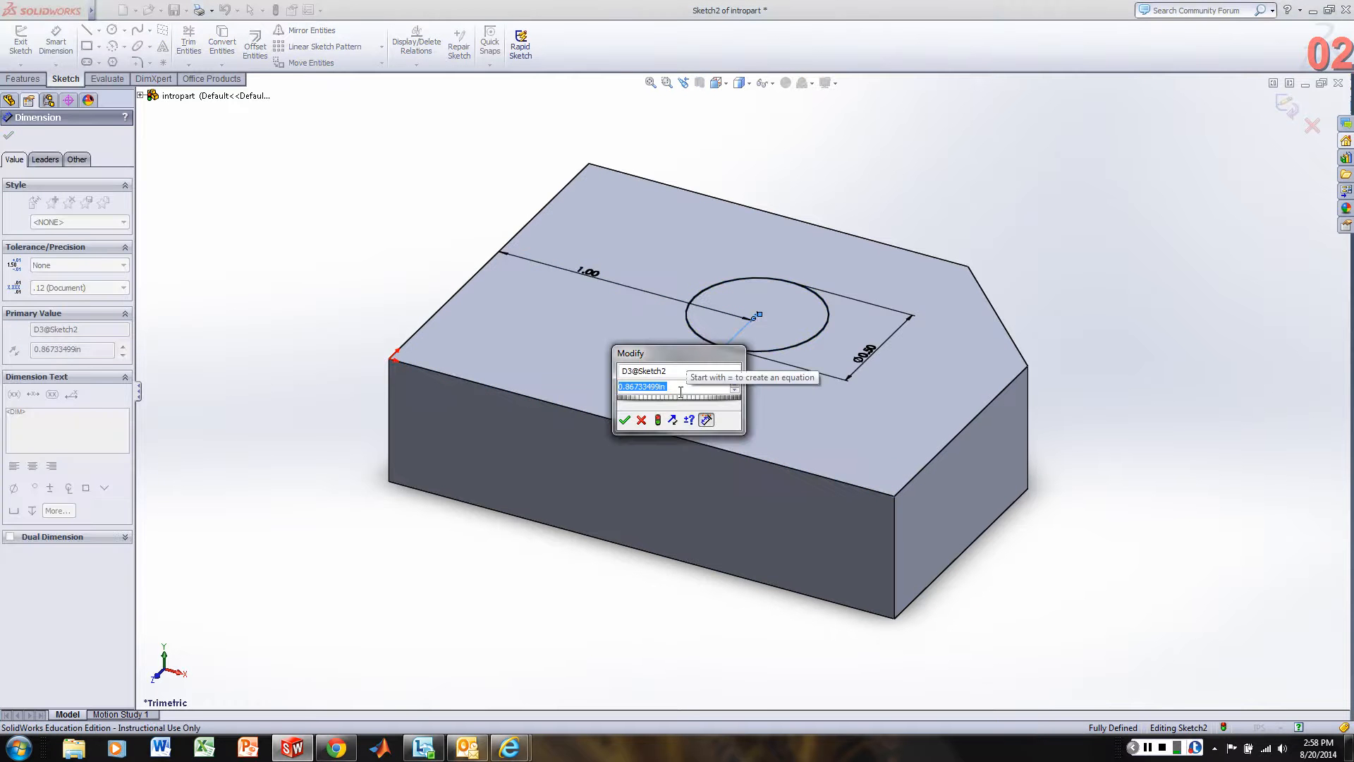
pyautogui.write('.75')
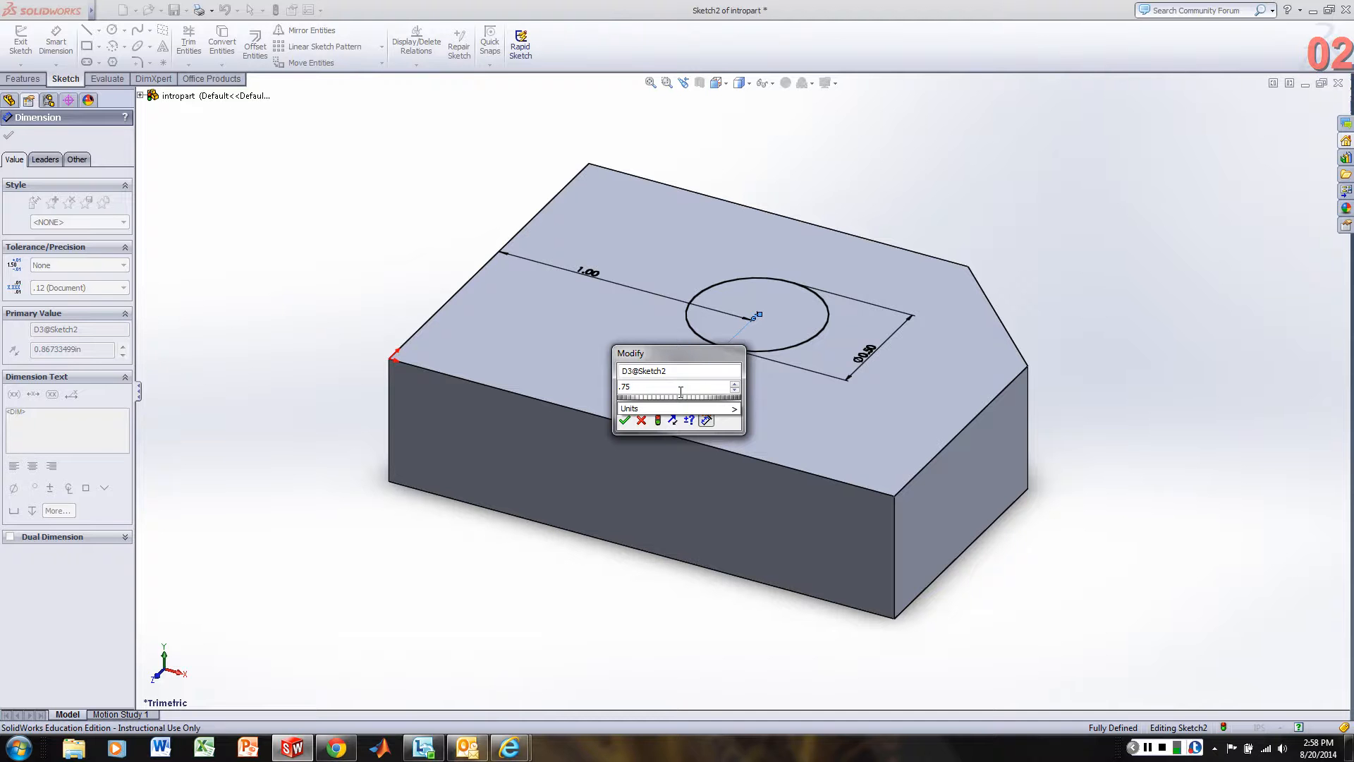
pyautogui.press('Return')
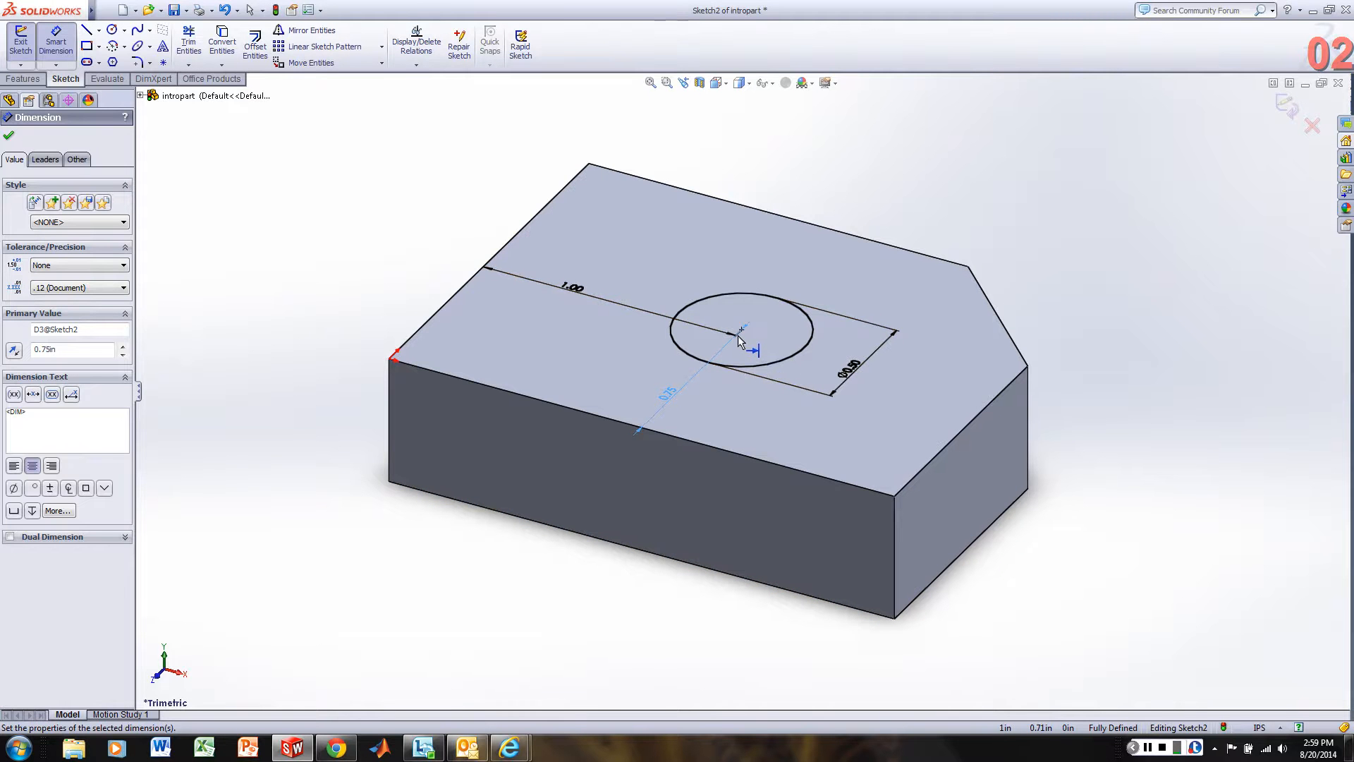
# Try to add a redundant dimension from the midpoint of the short edge beside the chamfer to the circle's center.
pyautogui.click(961, 424)
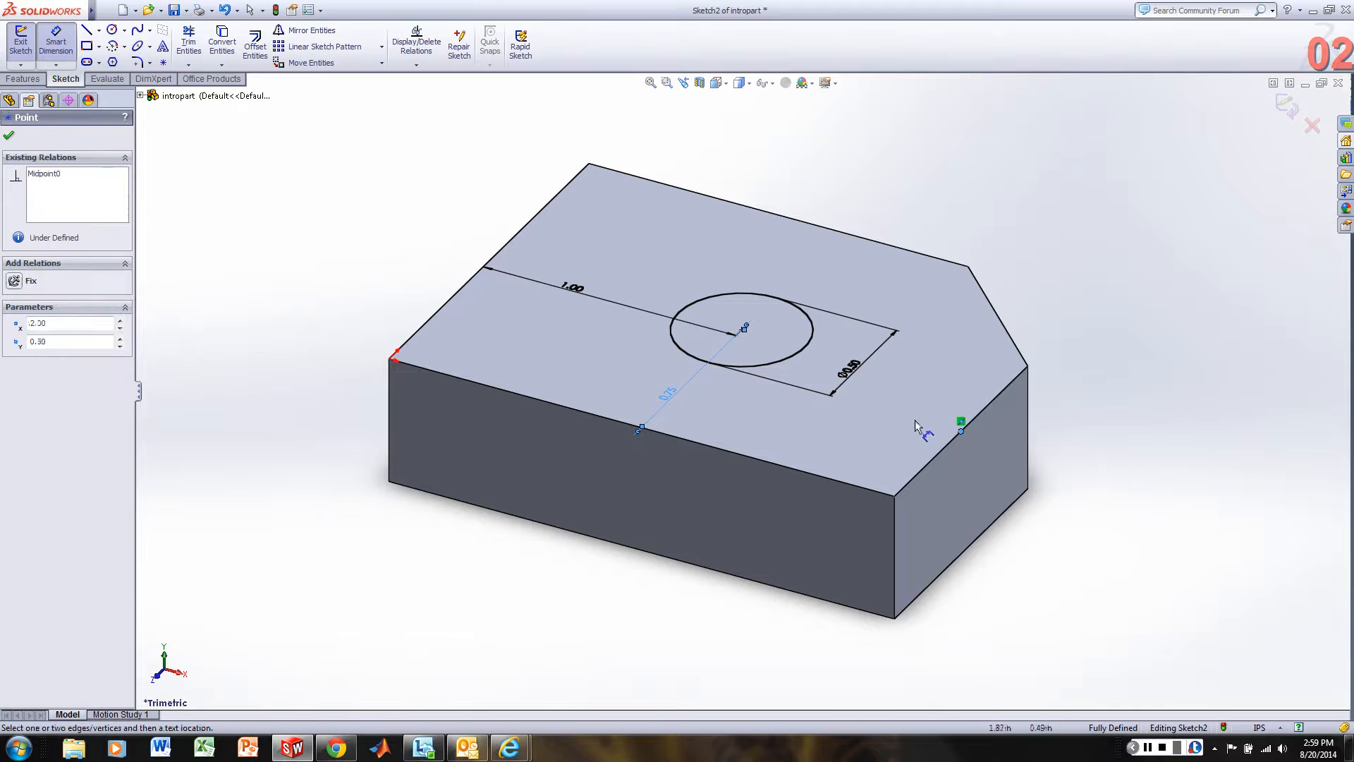
pyautogui.click(744, 328)
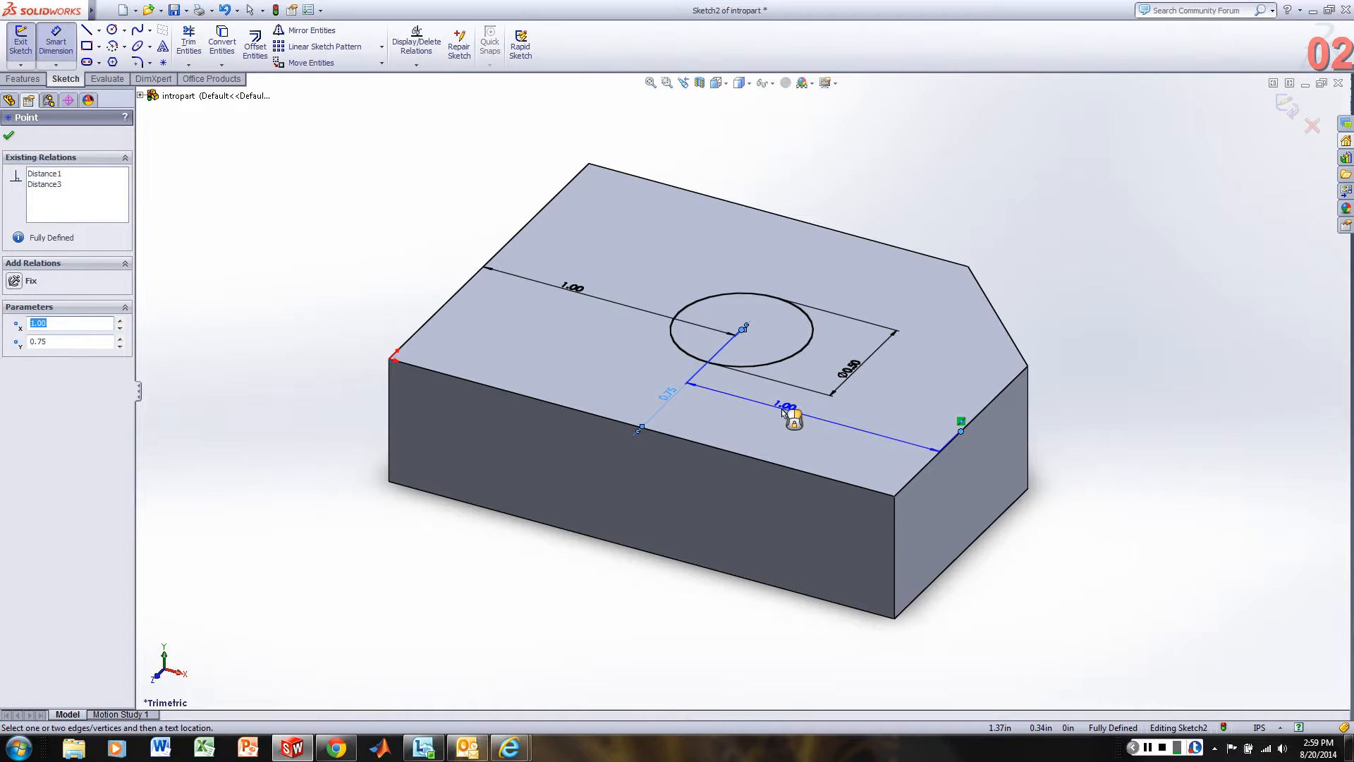
pyautogui.click(783, 413)
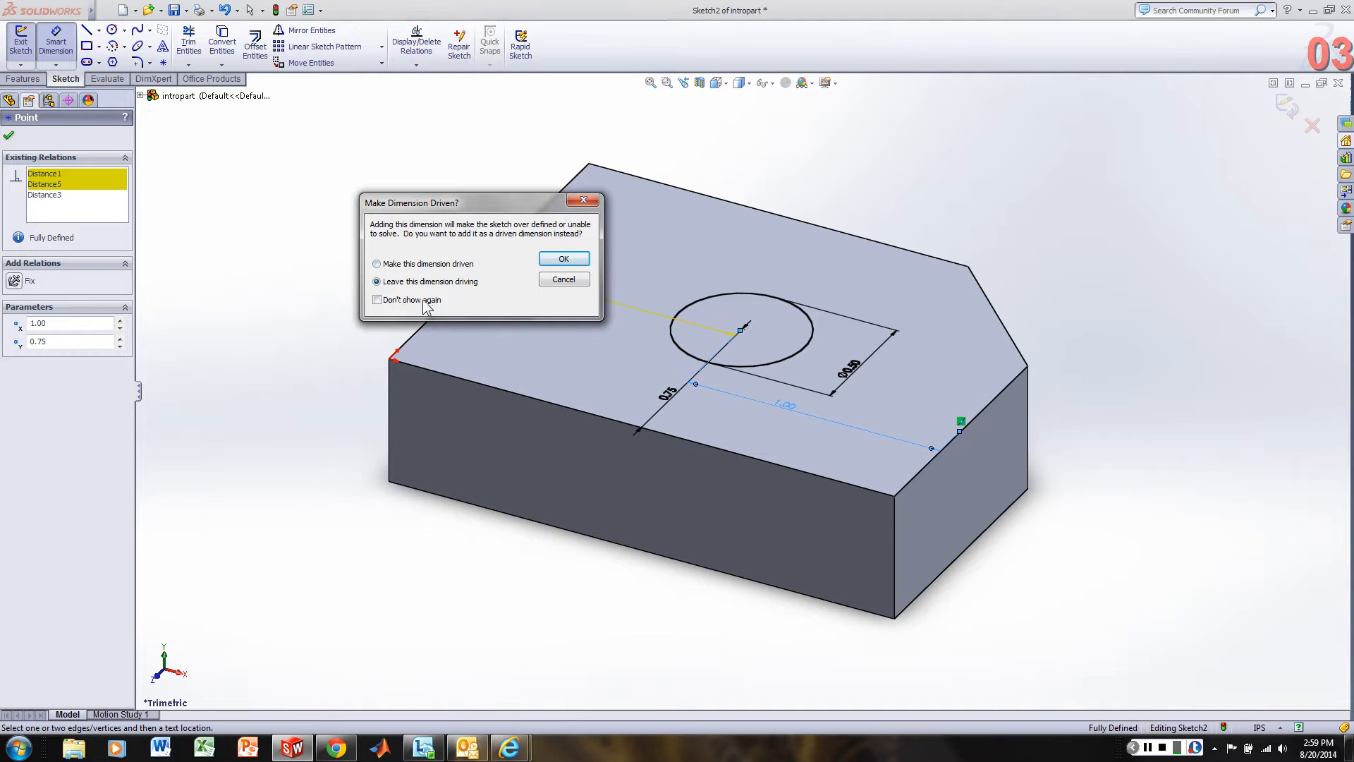
pyautogui.click(564, 279)
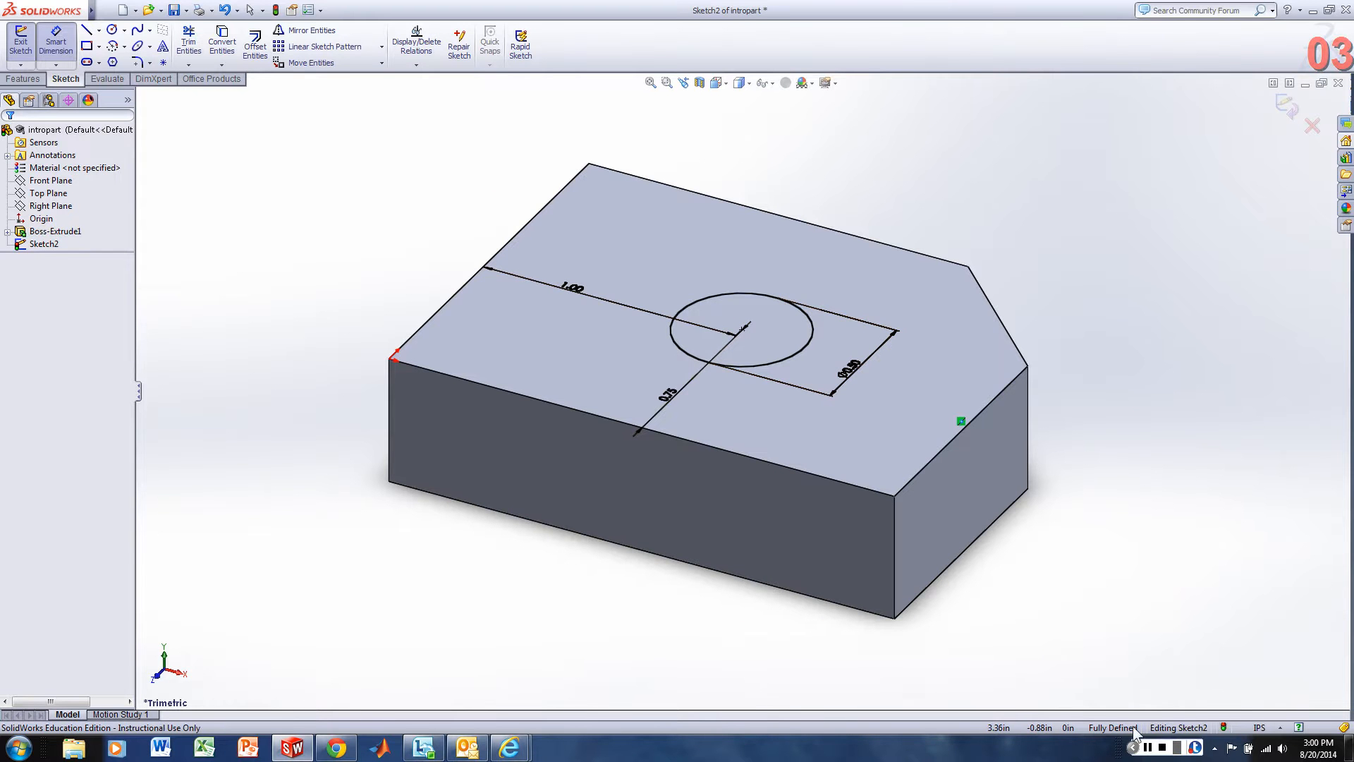
# Finish the circle sketch and set the cut's end condition to Through All.
pyautogui.click(22, 42)
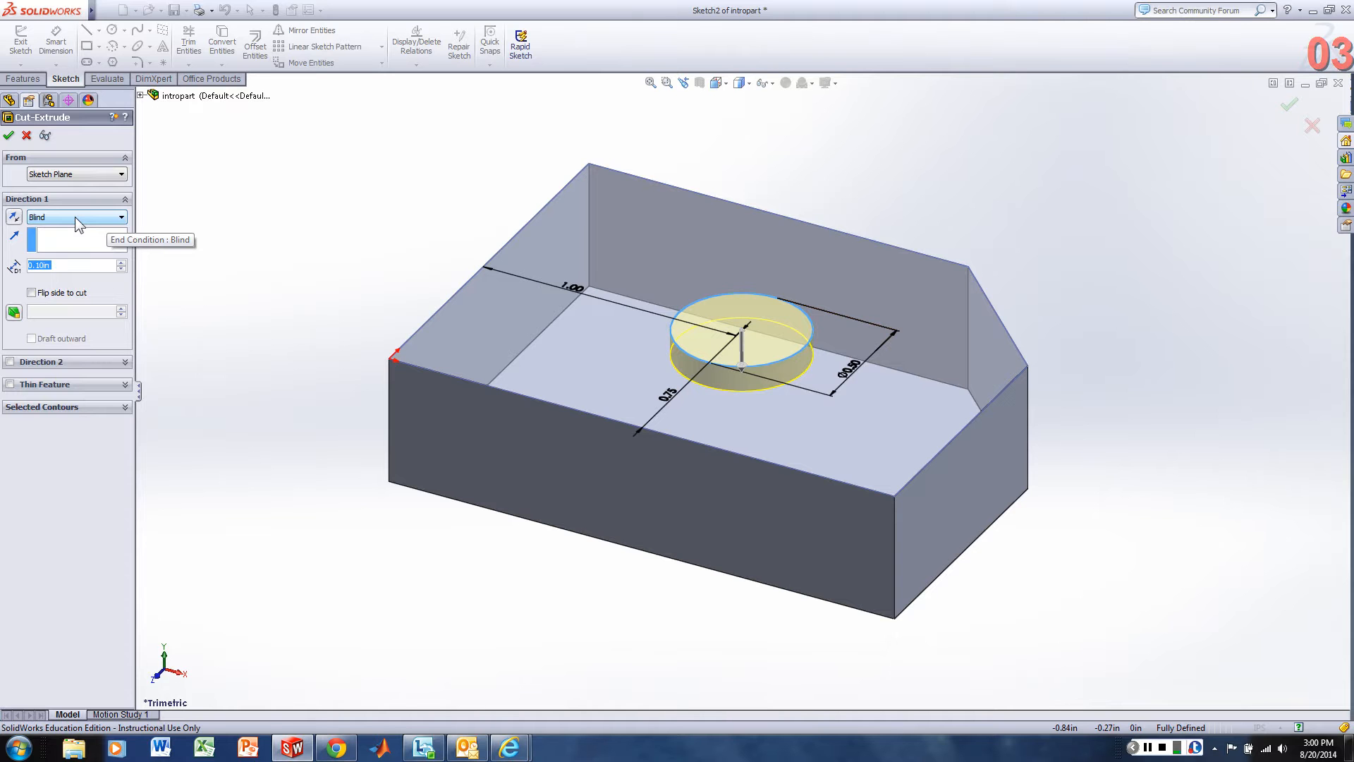
pyautogui.click(121, 218)
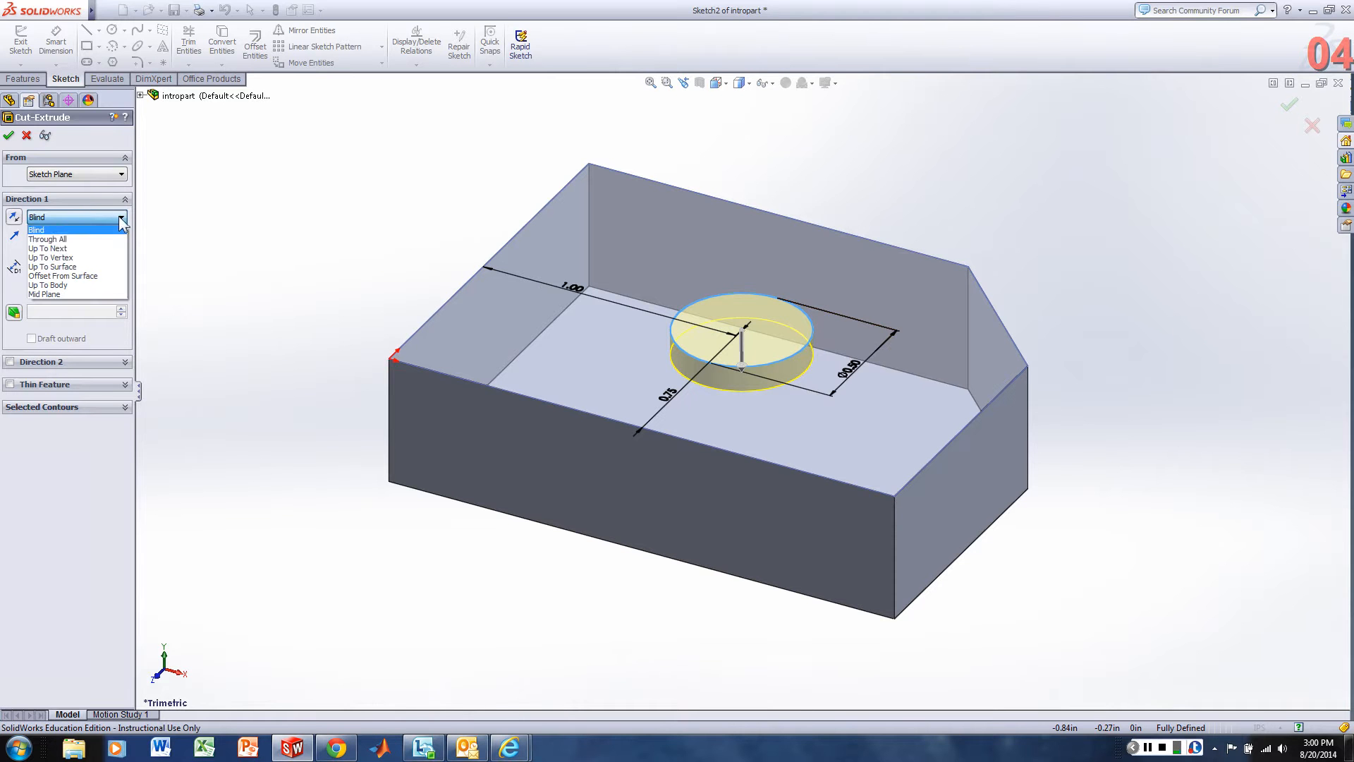
pyautogui.click(49, 239)
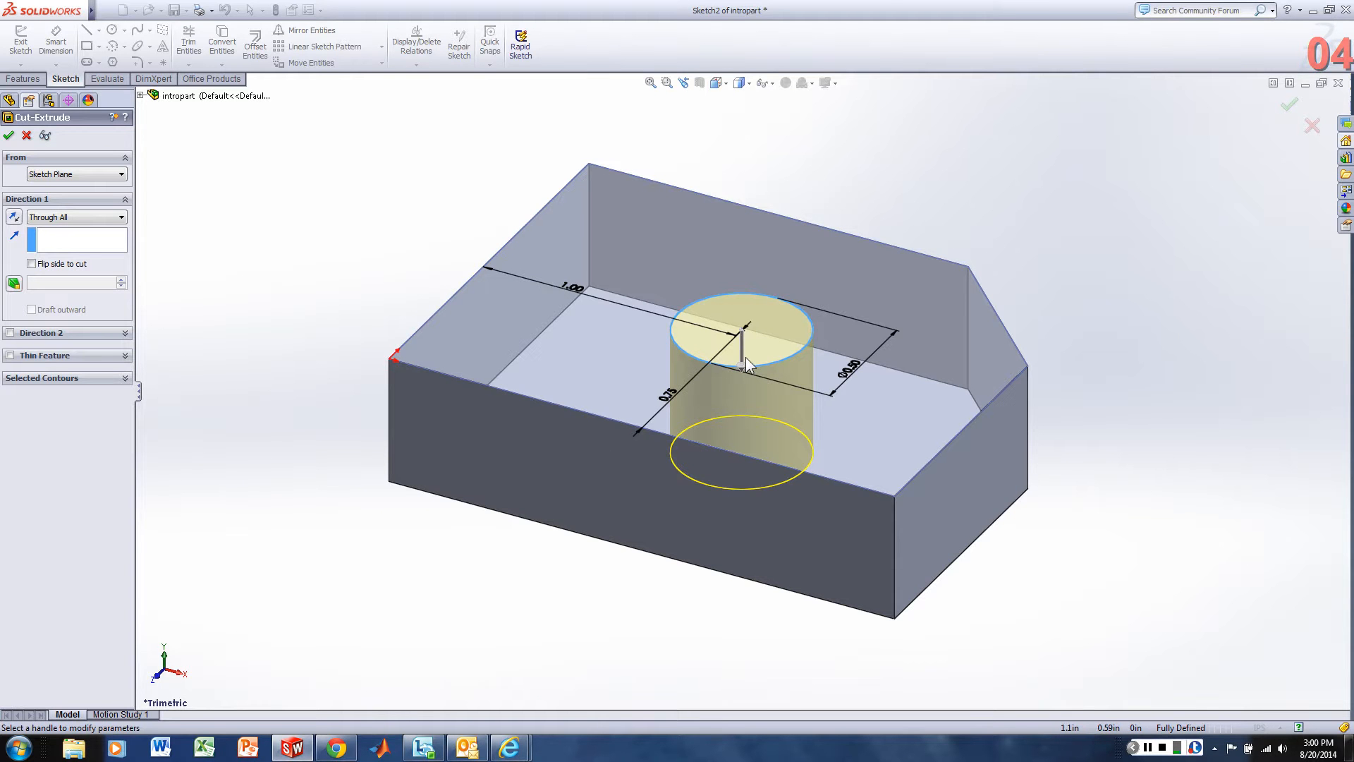
# Preview the cut with Direction 2 and as a Thin Feature, switching each option back off.
pyautogui.click(10, 333)
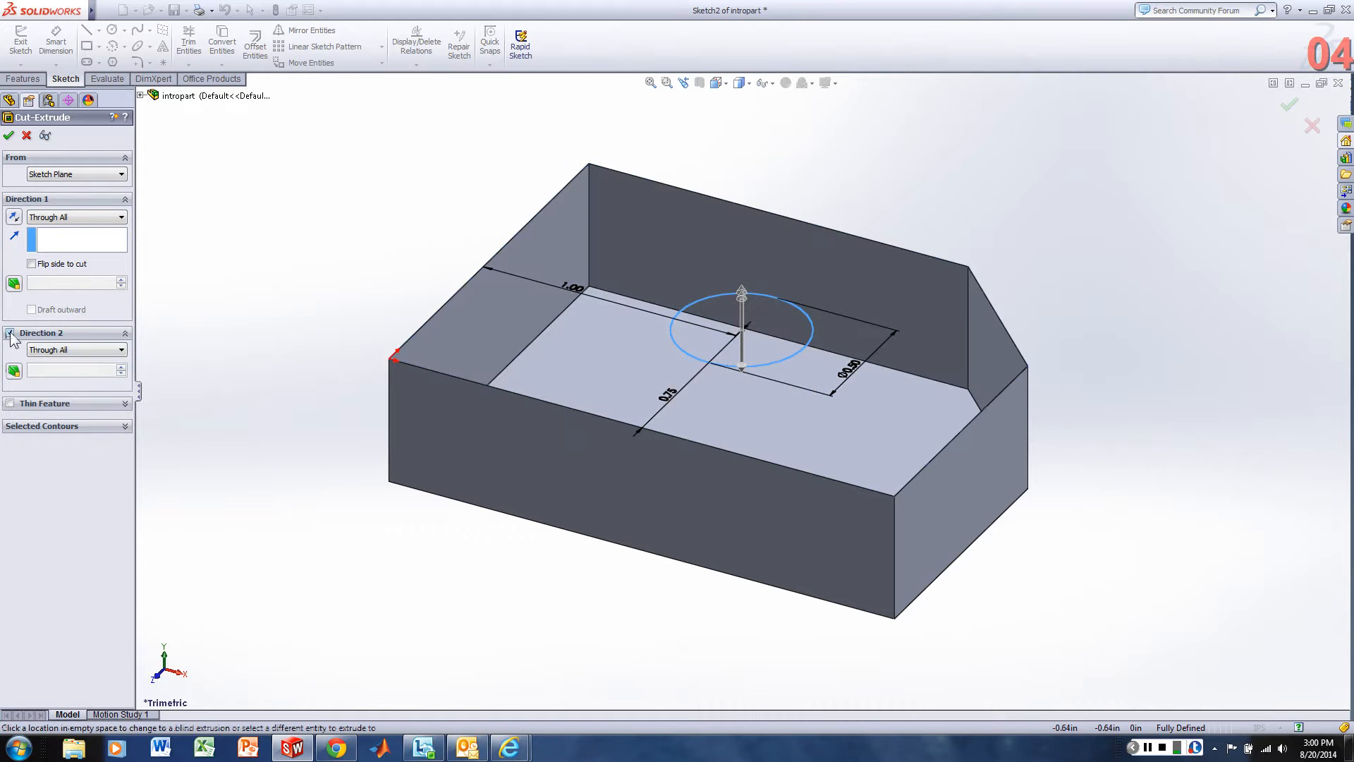
pyautogui.click(10, 334)
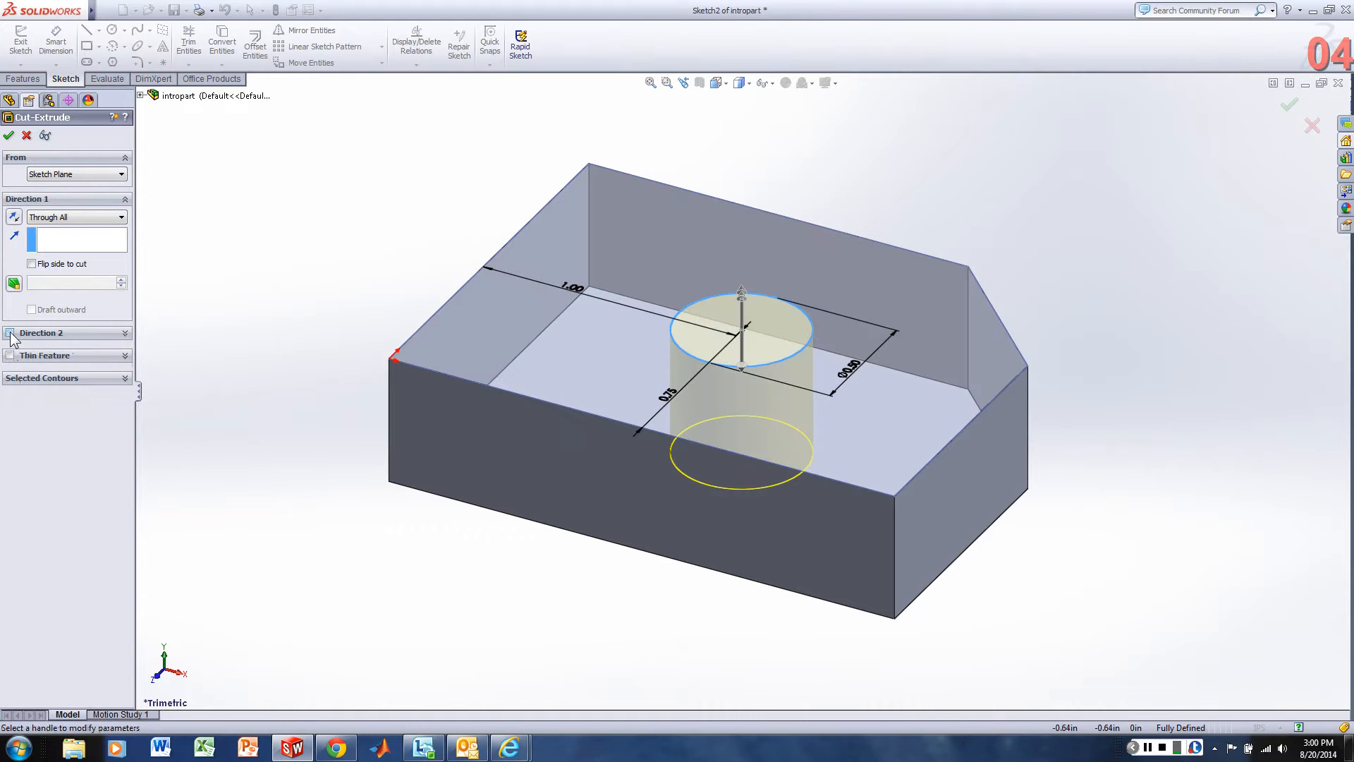
pyautogui.click(10, 355)
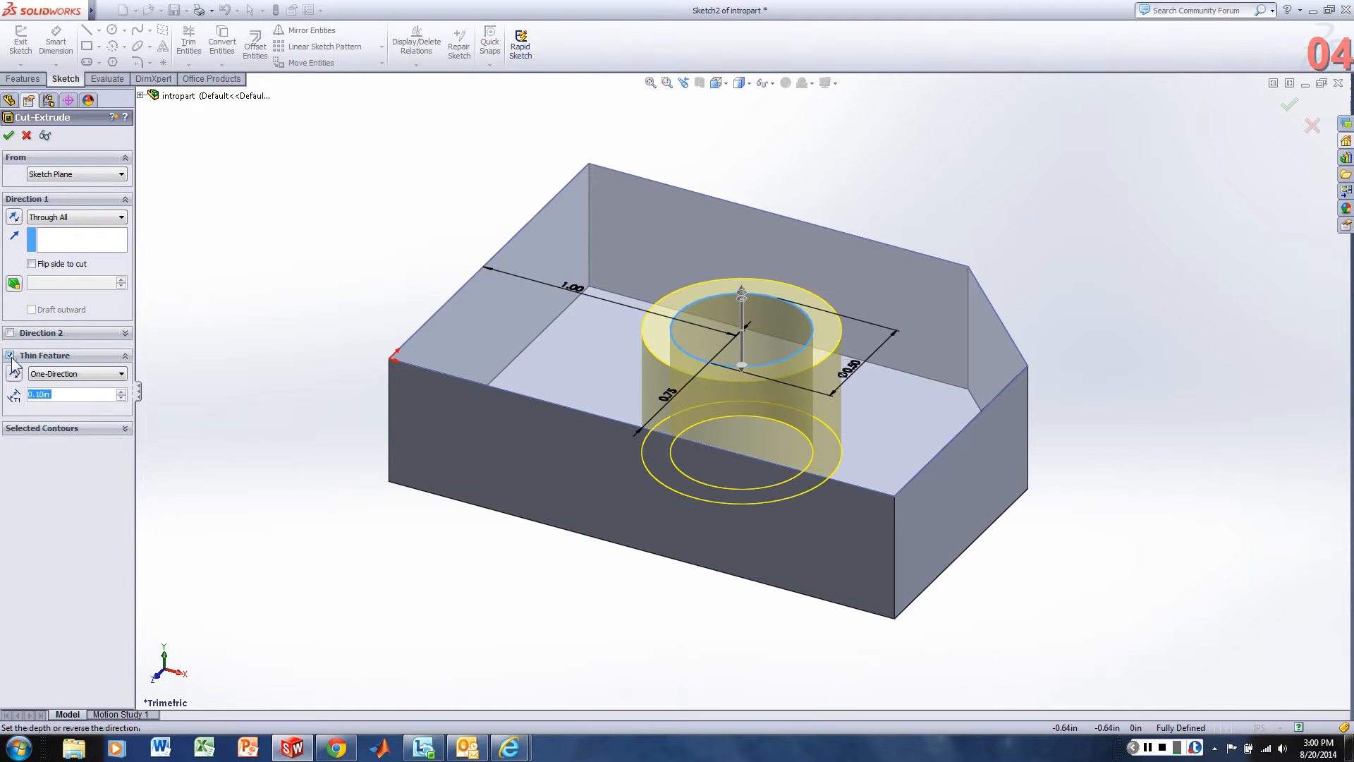
pyautogui.click(10, 356)
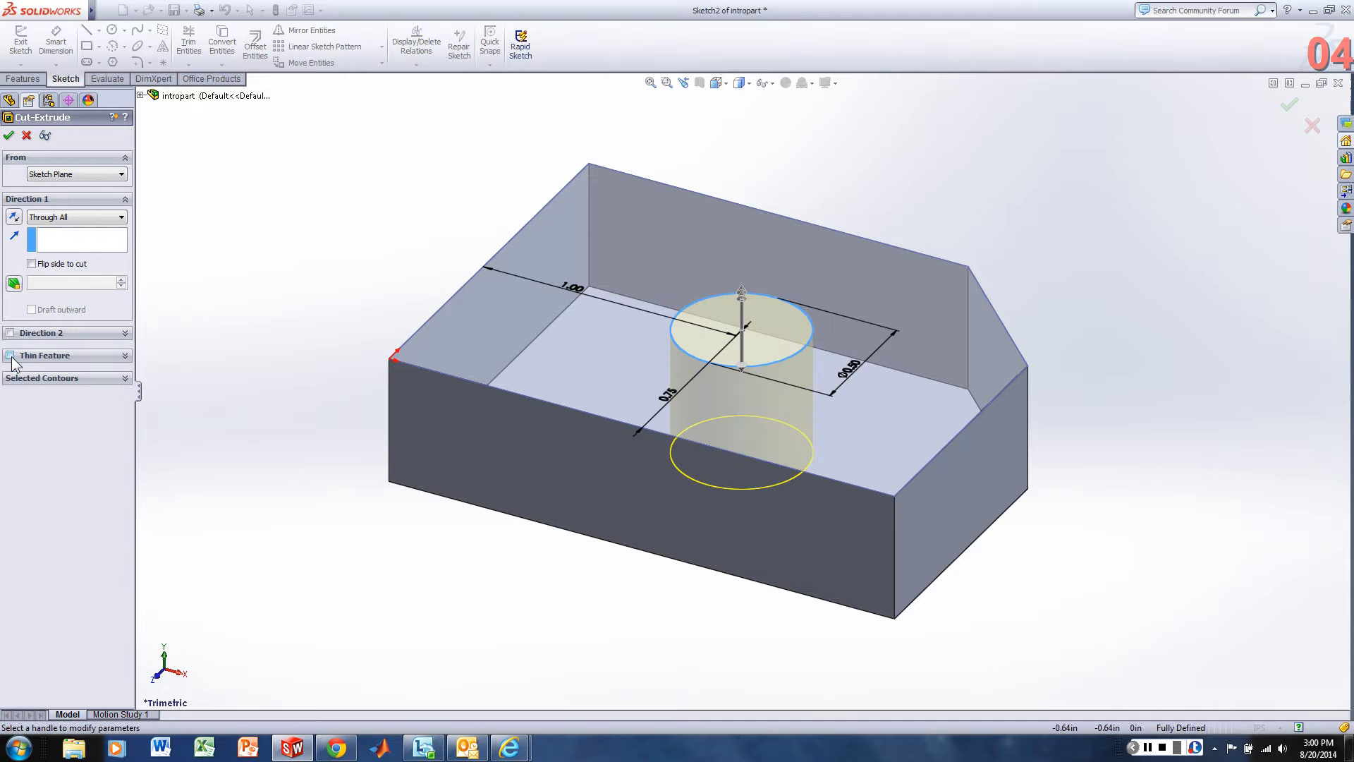
# Preview the Through All cut with draft, trying several angles up to 7 degrees and switching draft back off.
pyautogui.click(14, 285)
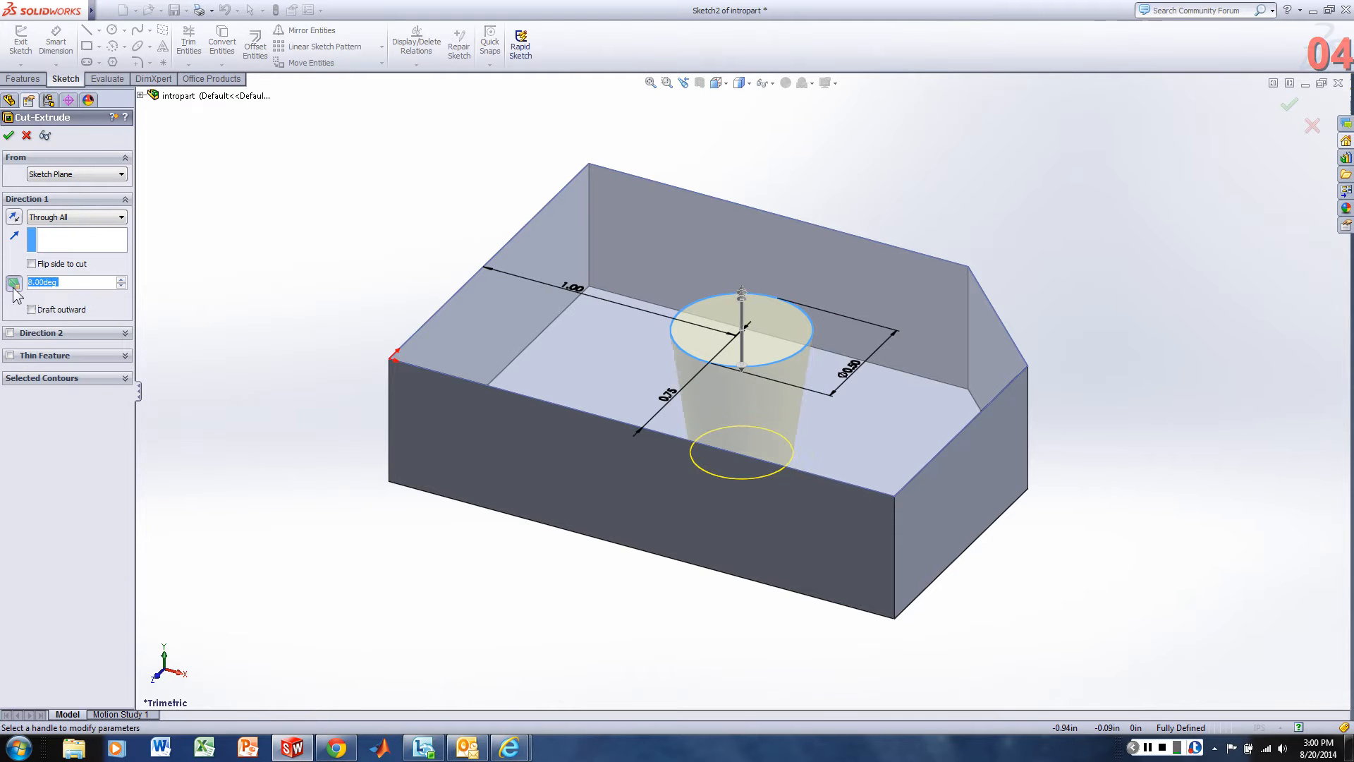
pyautogui.click(121, 285)
pyautogui.click(121, 285)
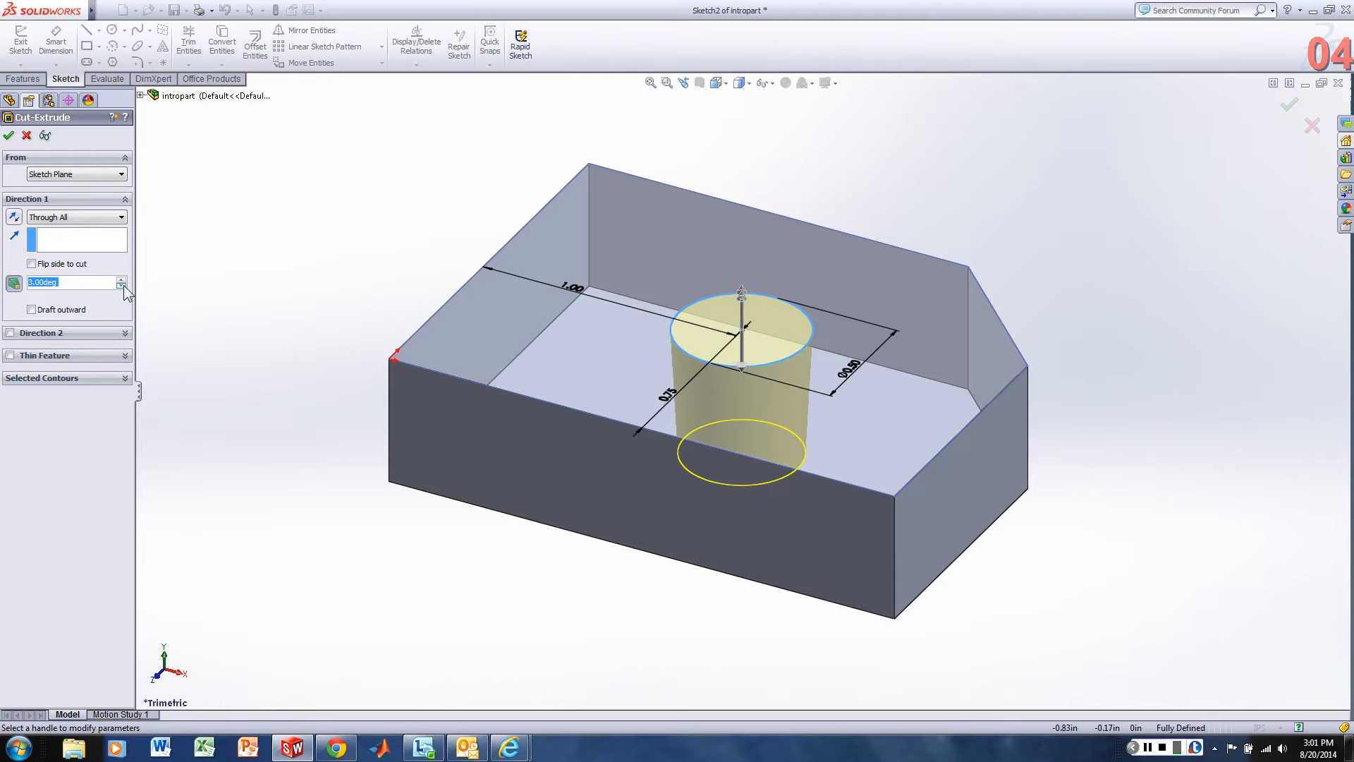
pyautogui.click(121, 279)
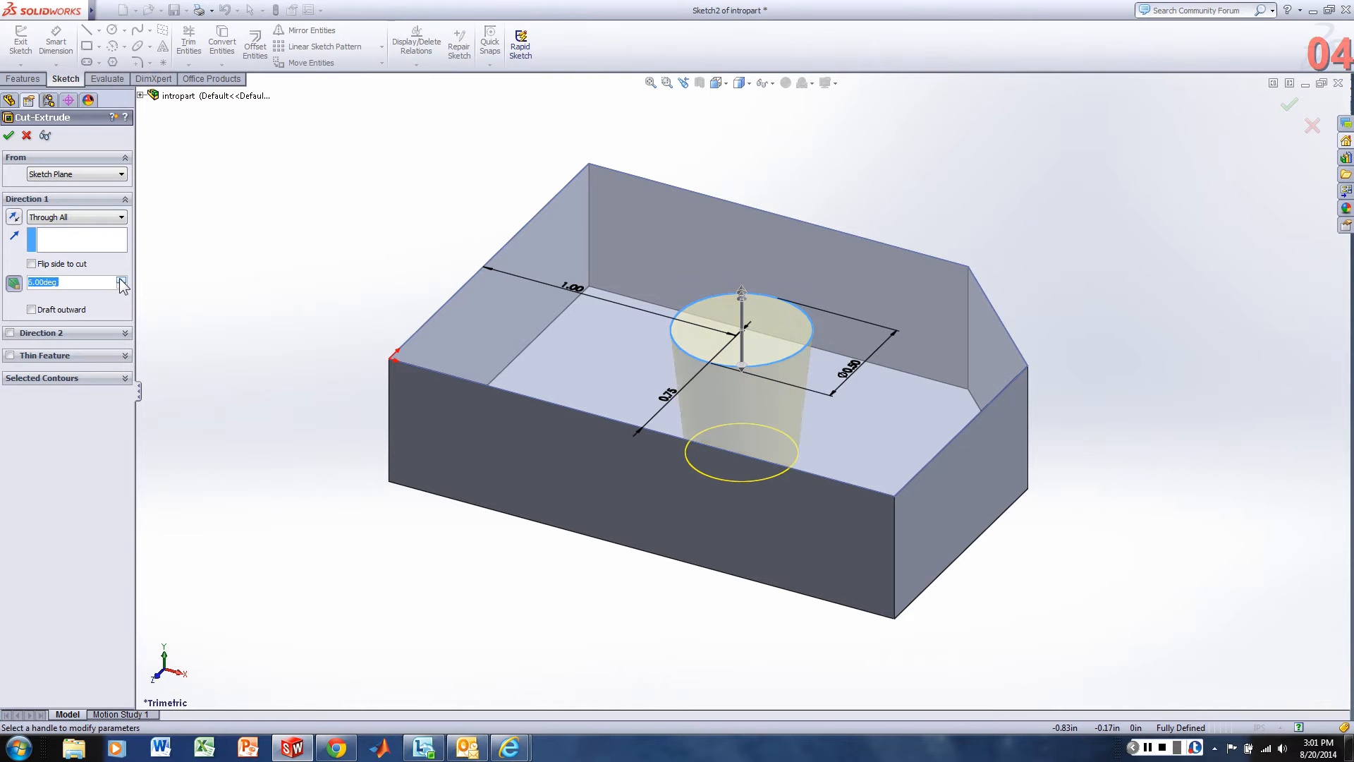
pyautogui.click(121, 279)
pyautogui.click(121, 279)
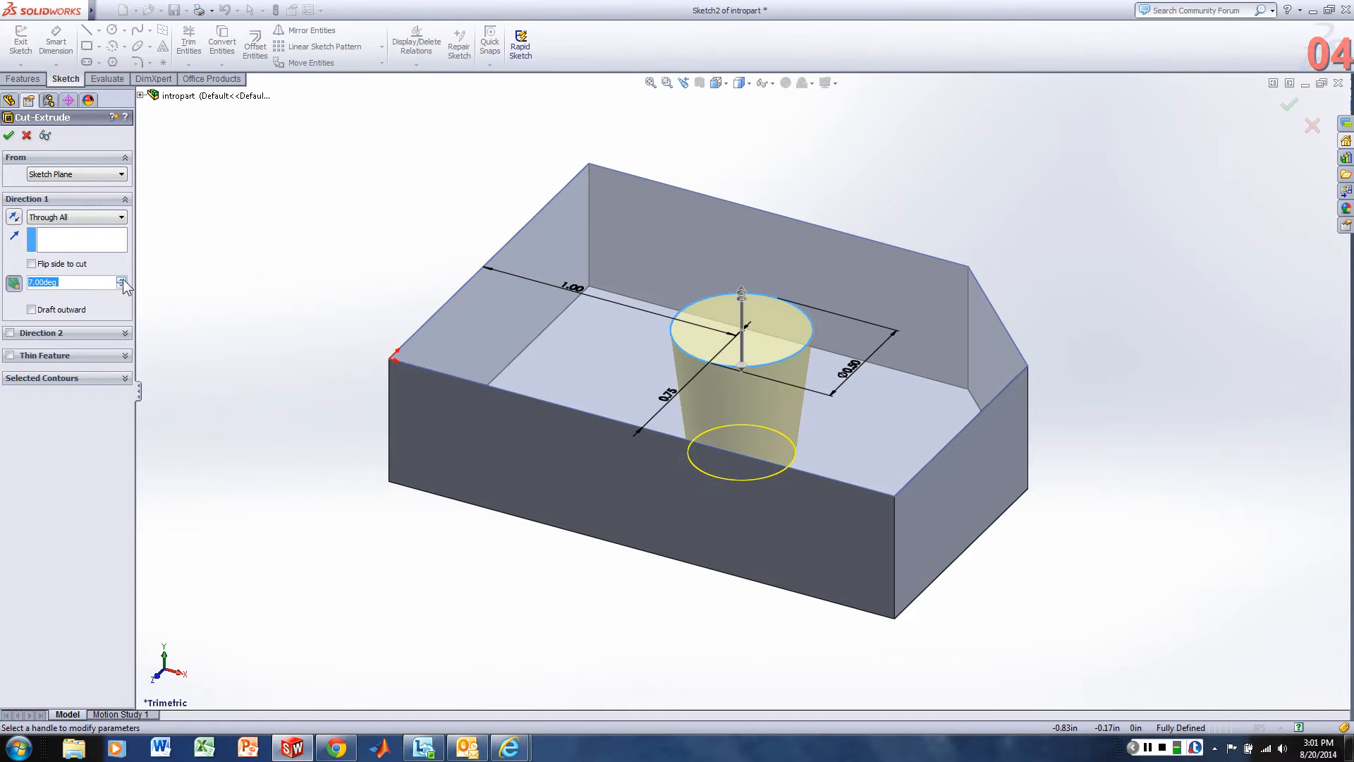
pyautogui.click(122, 279)
pyautogui.click(12, 285)
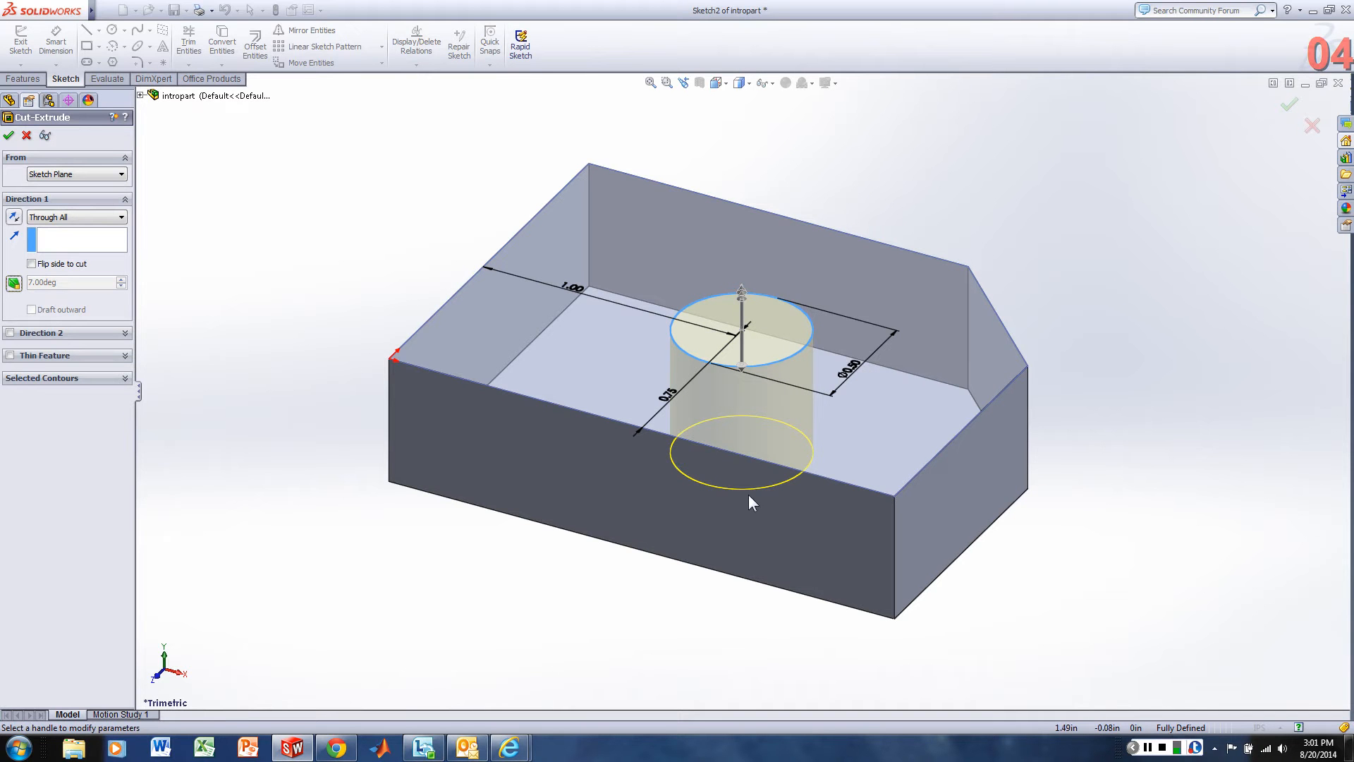
# Create the Through All cut without draft, inspect the hole through the block, and set the Dimetric view.
pyautogui.click(9, 135)
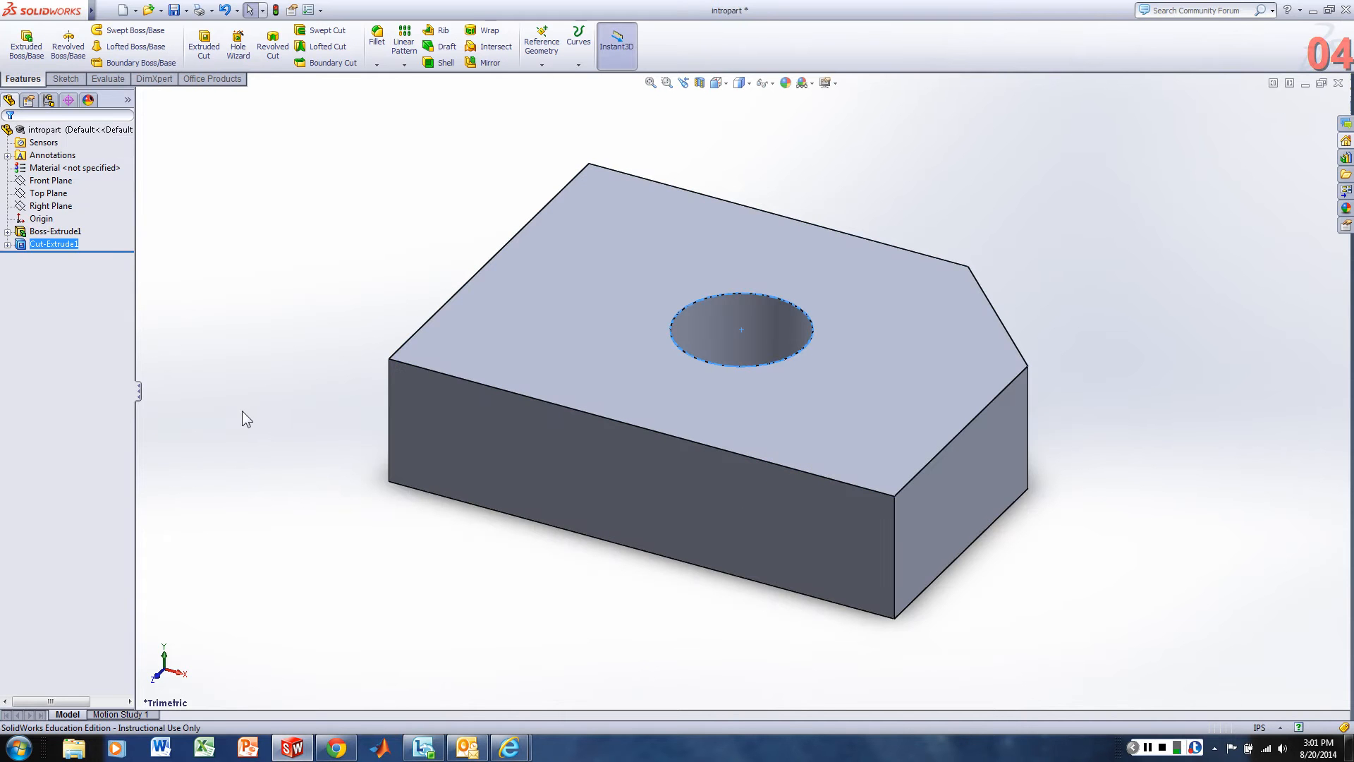
pyautogui.moveTo(762, 396); pyautogui.dragTo(879, 608, button='middle')
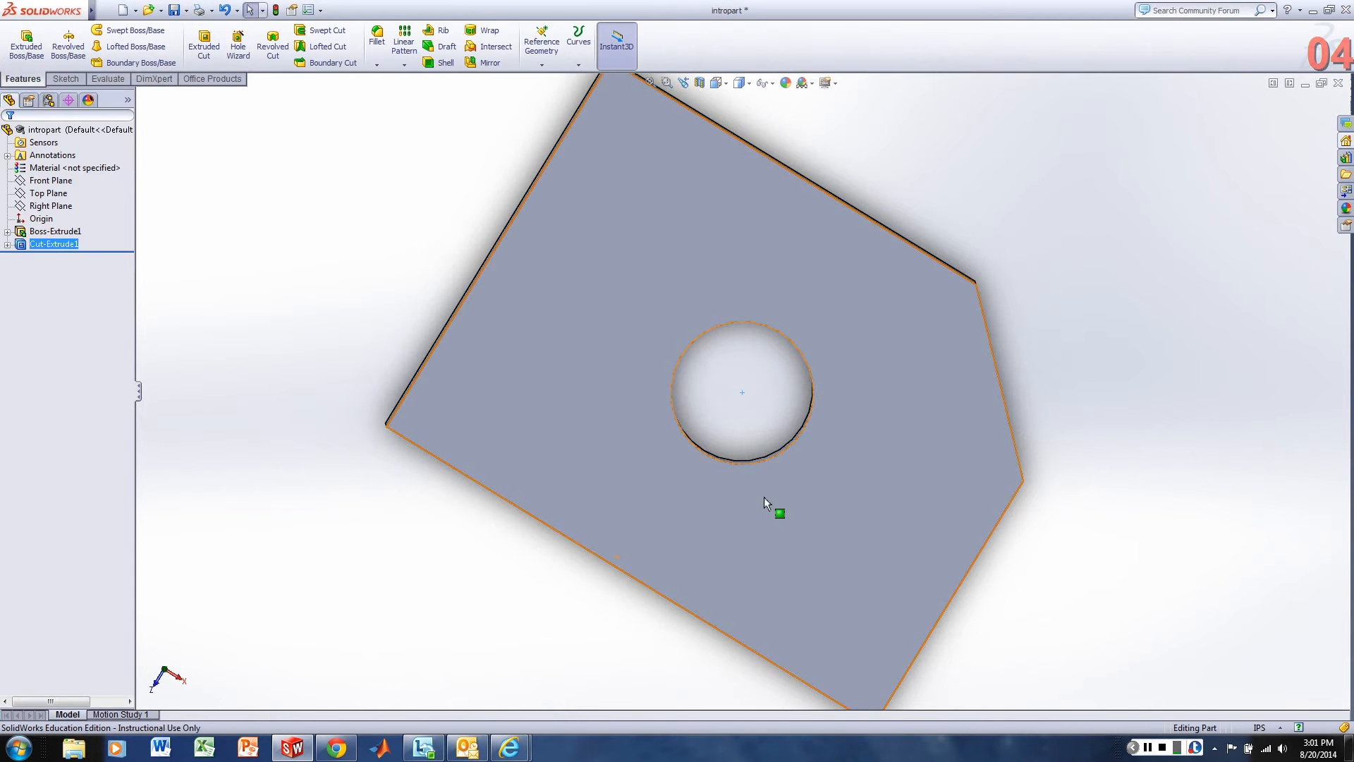
pyautogui.click(757, 410)
pyautogui.moveTo(861, 499); pyautogui.dragTo(844, 431, button='middle')
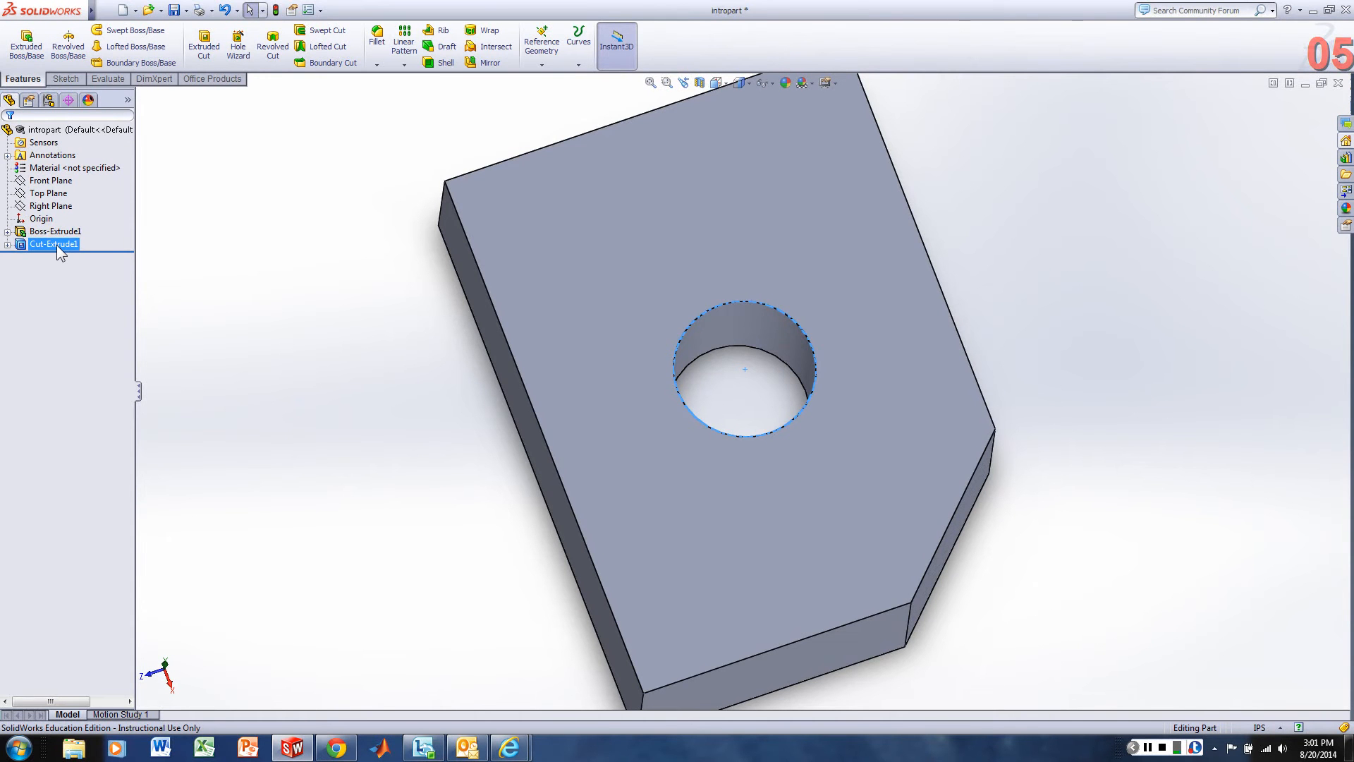
pyautogui.click(726, 86)
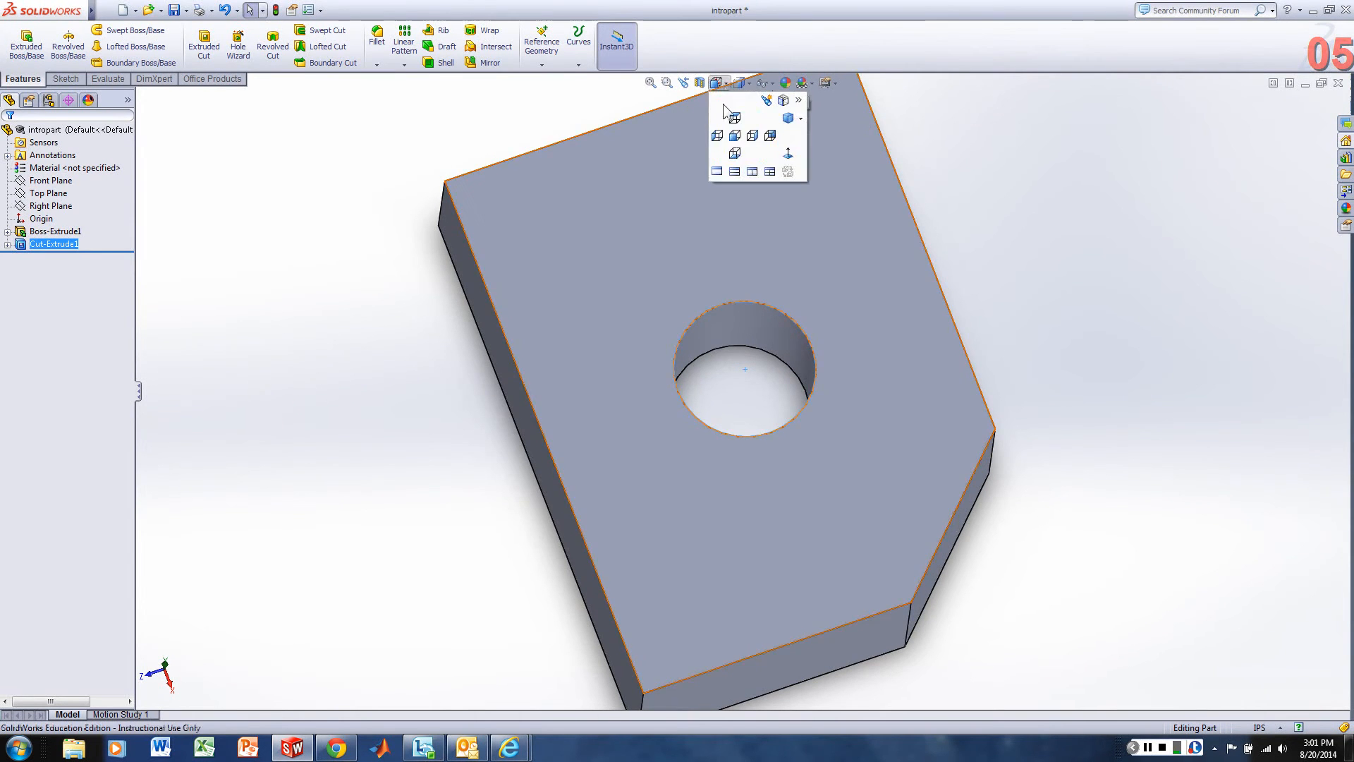
pyautogui.click(801, 118)
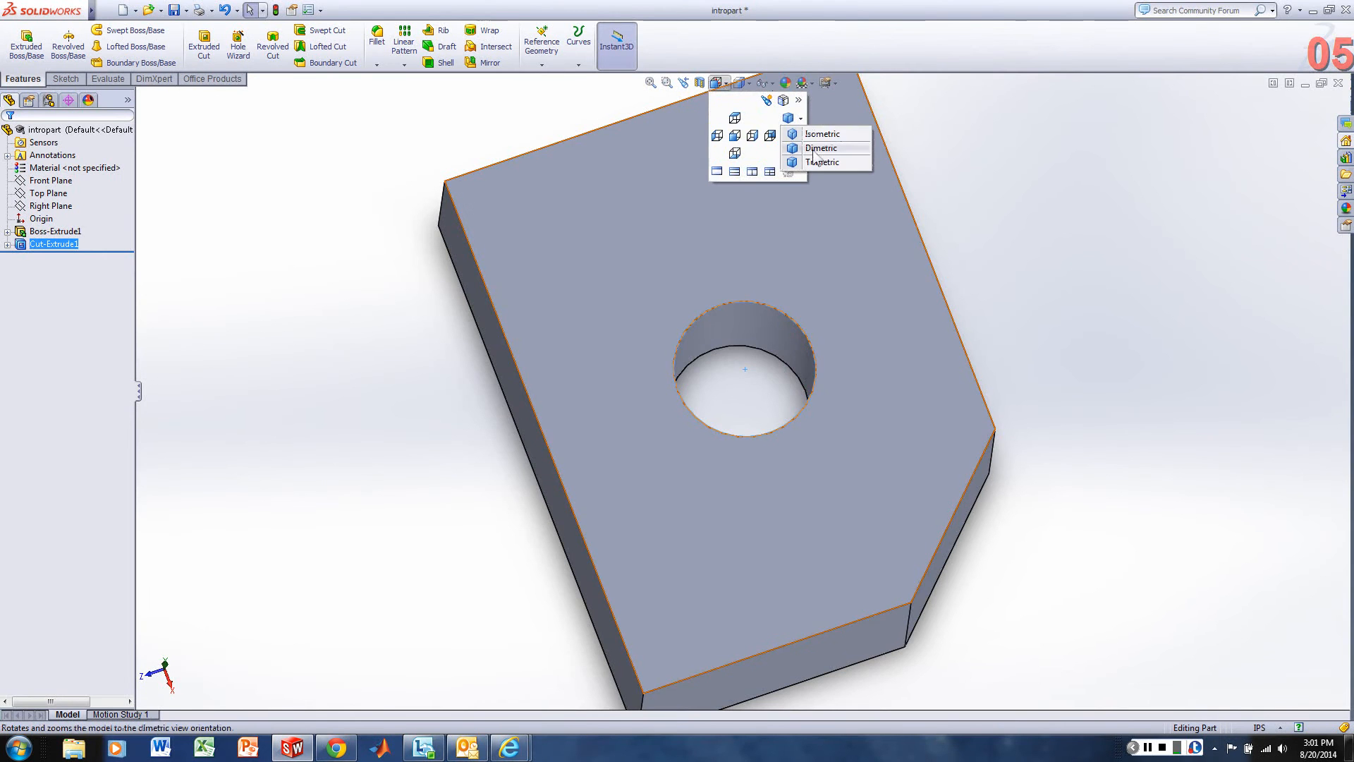
pyautogui.click(813, 150)
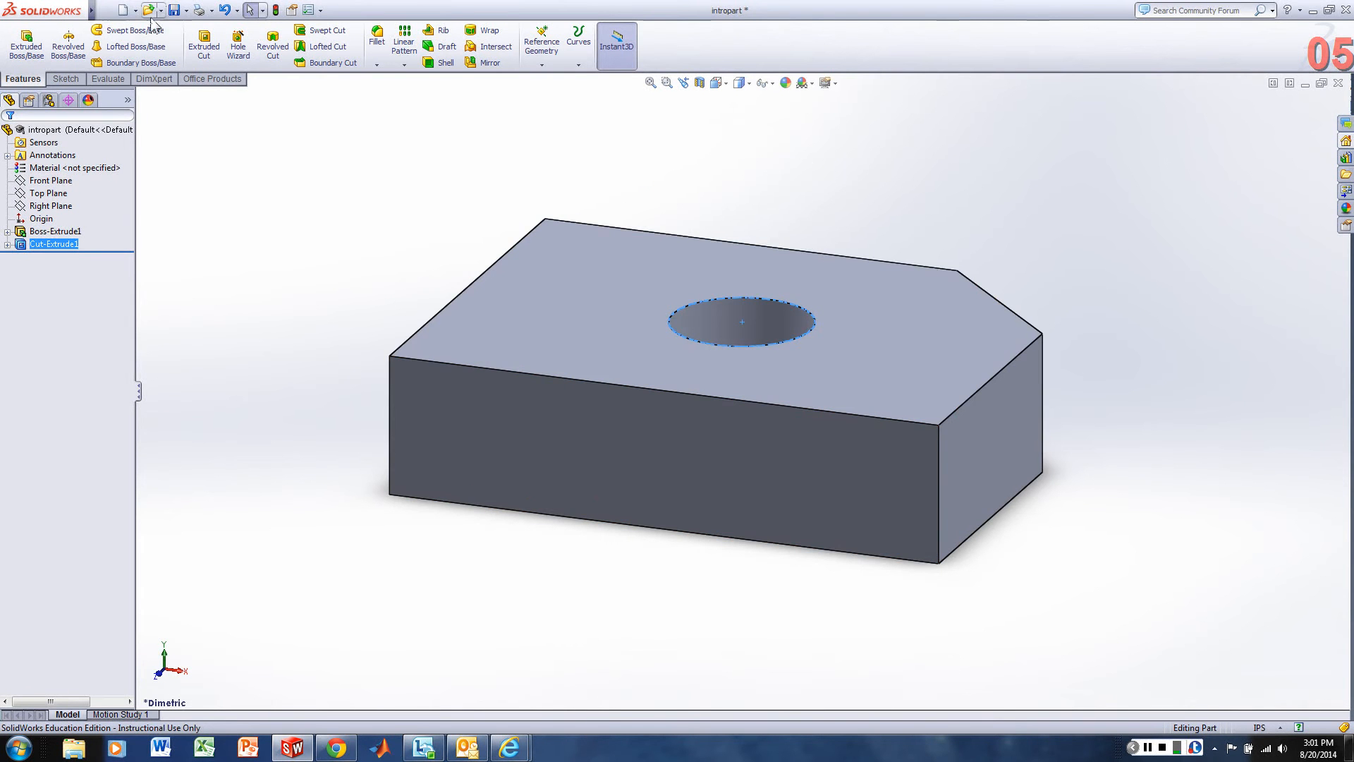
# Save the part under the new name intropart2 on the Desktop.
pyautogui.click(105, 10)
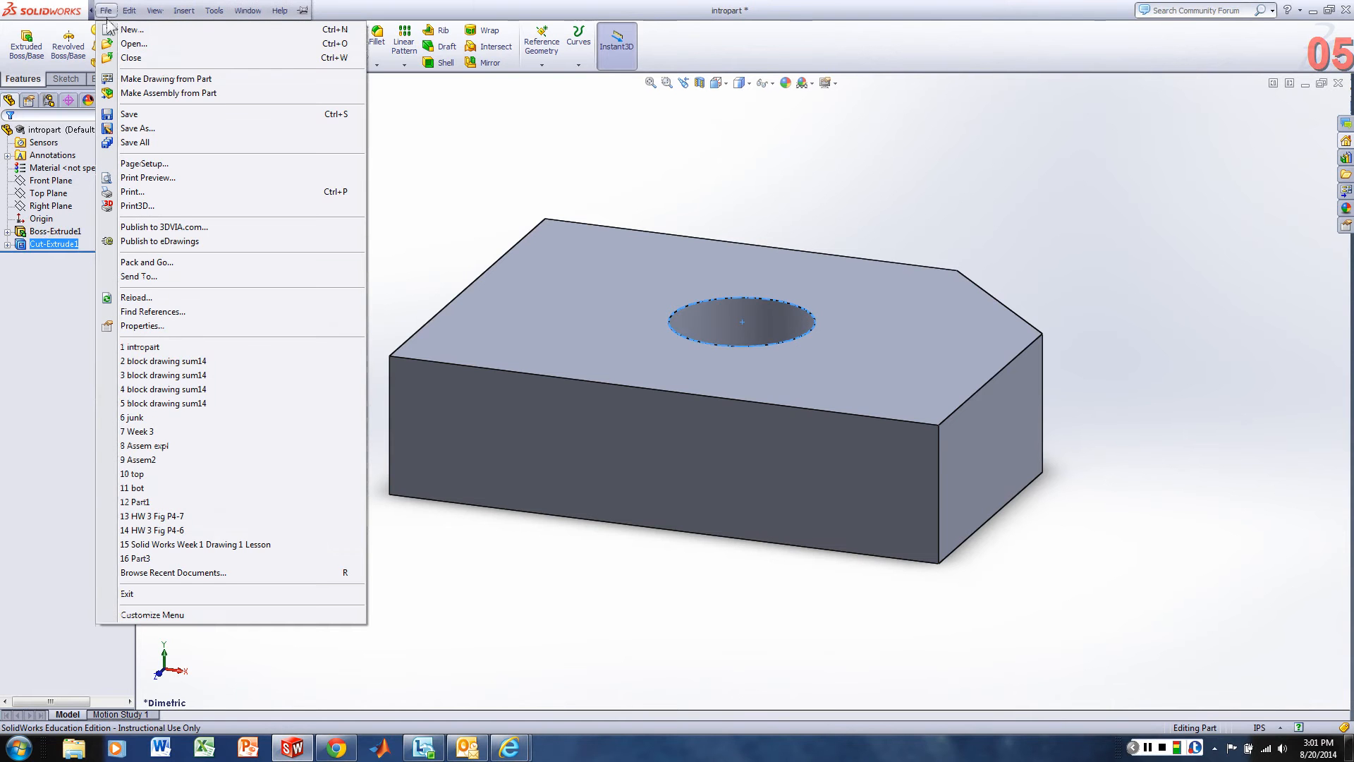
pyautogui.click(136, 128)
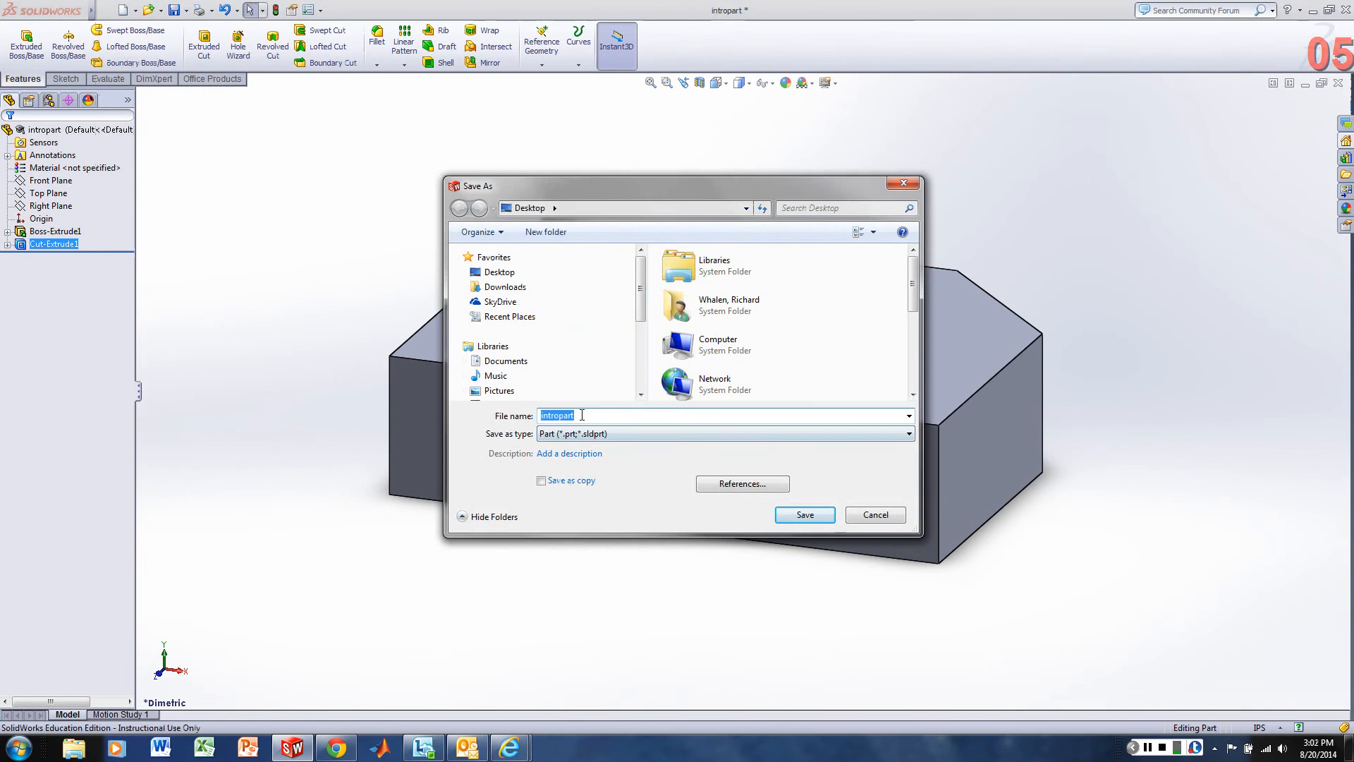
pyautogui.click(582, 414)
pyautogui.write('2')
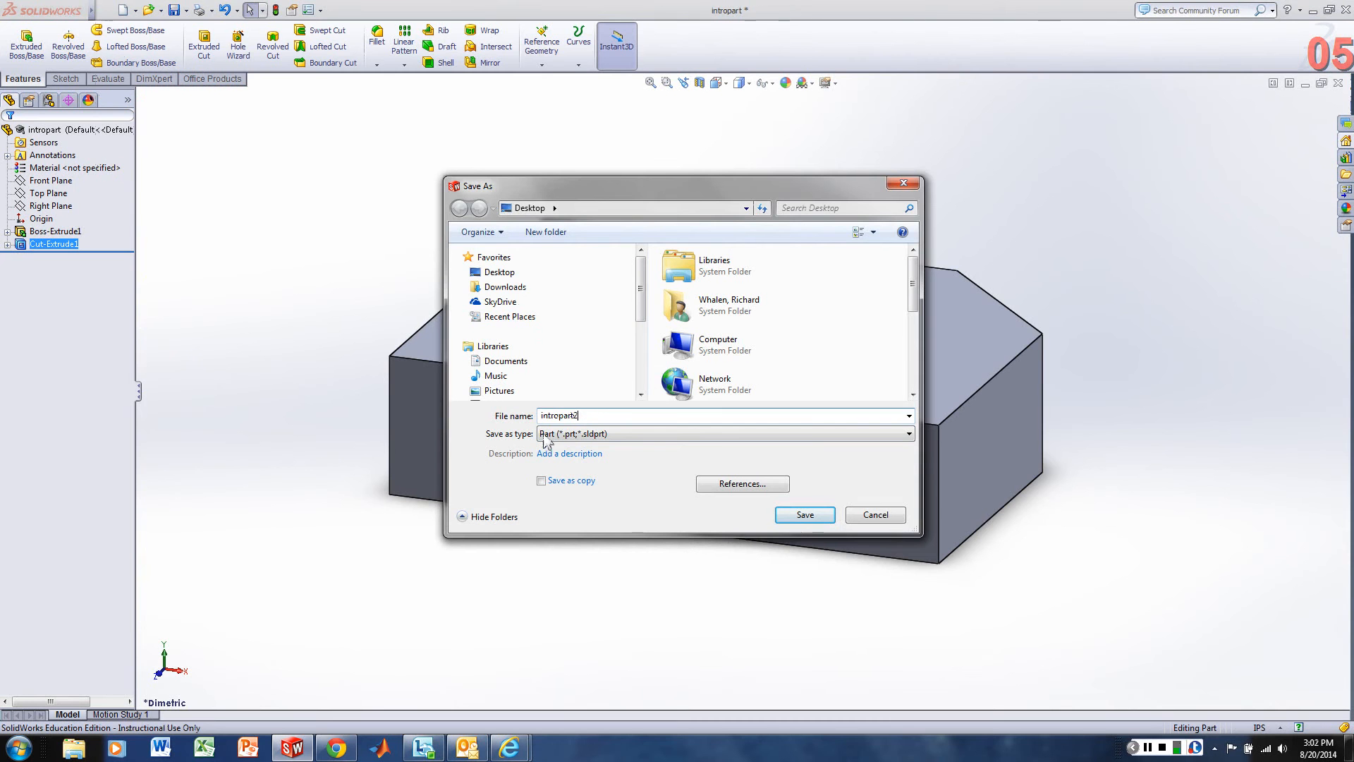
pyautogui.click(804, 515)
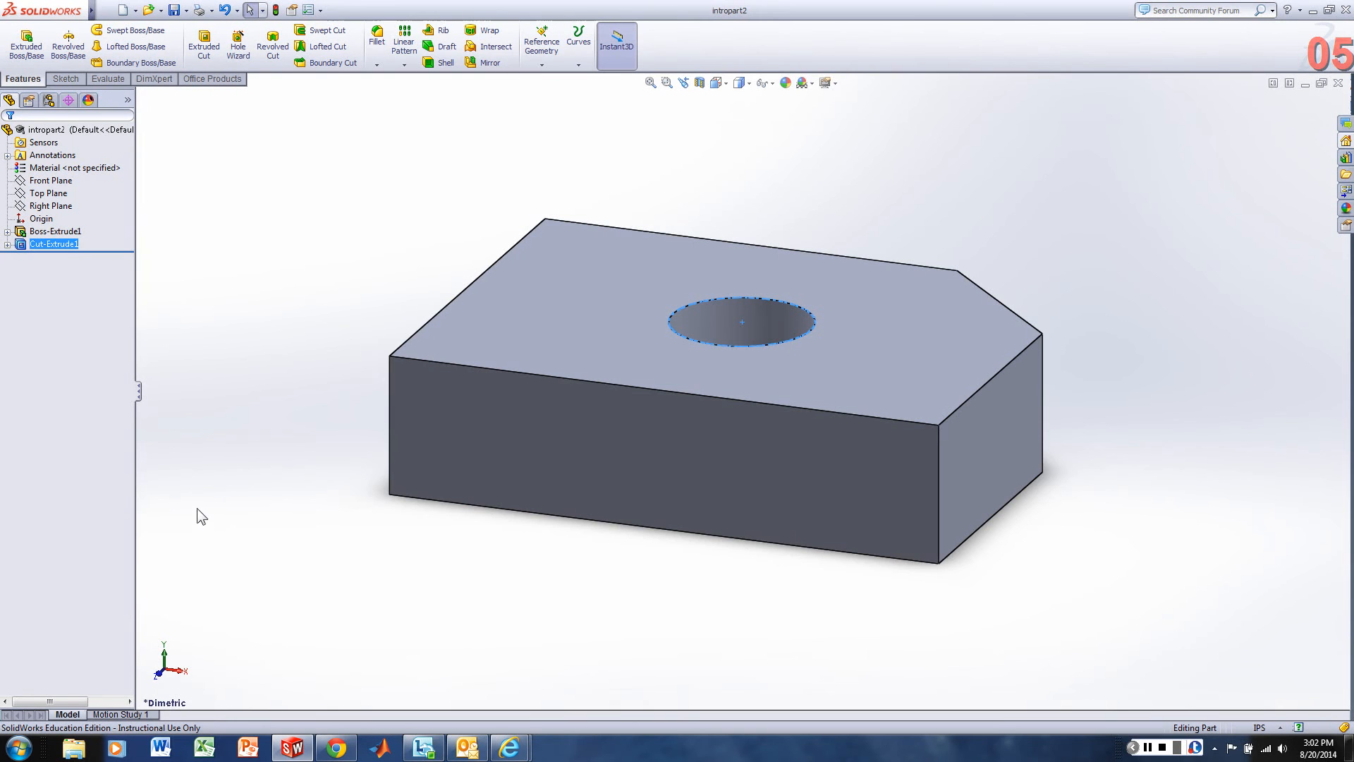
pyautogui.click(1148, 748)
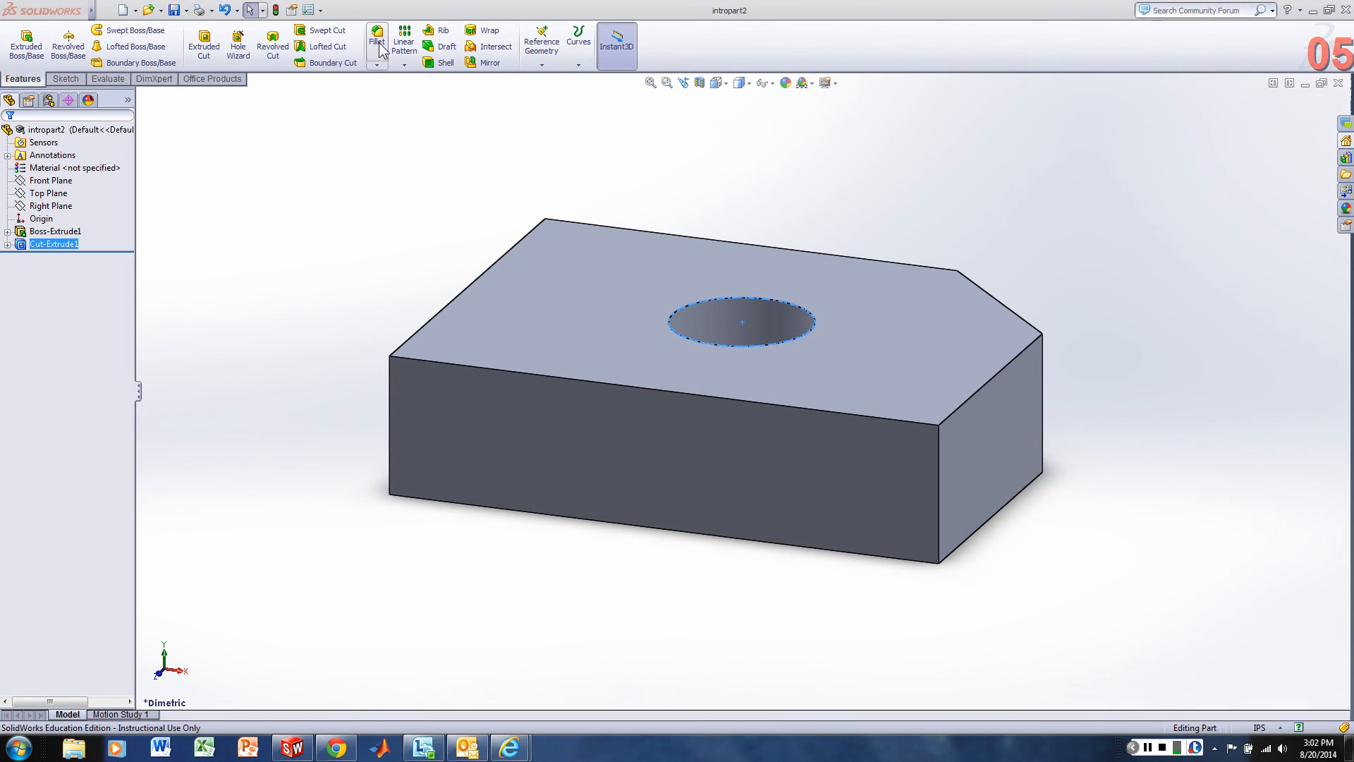
# Open the choice between the Fillet and Chamfer features.
pyautogui.click(377, 64)
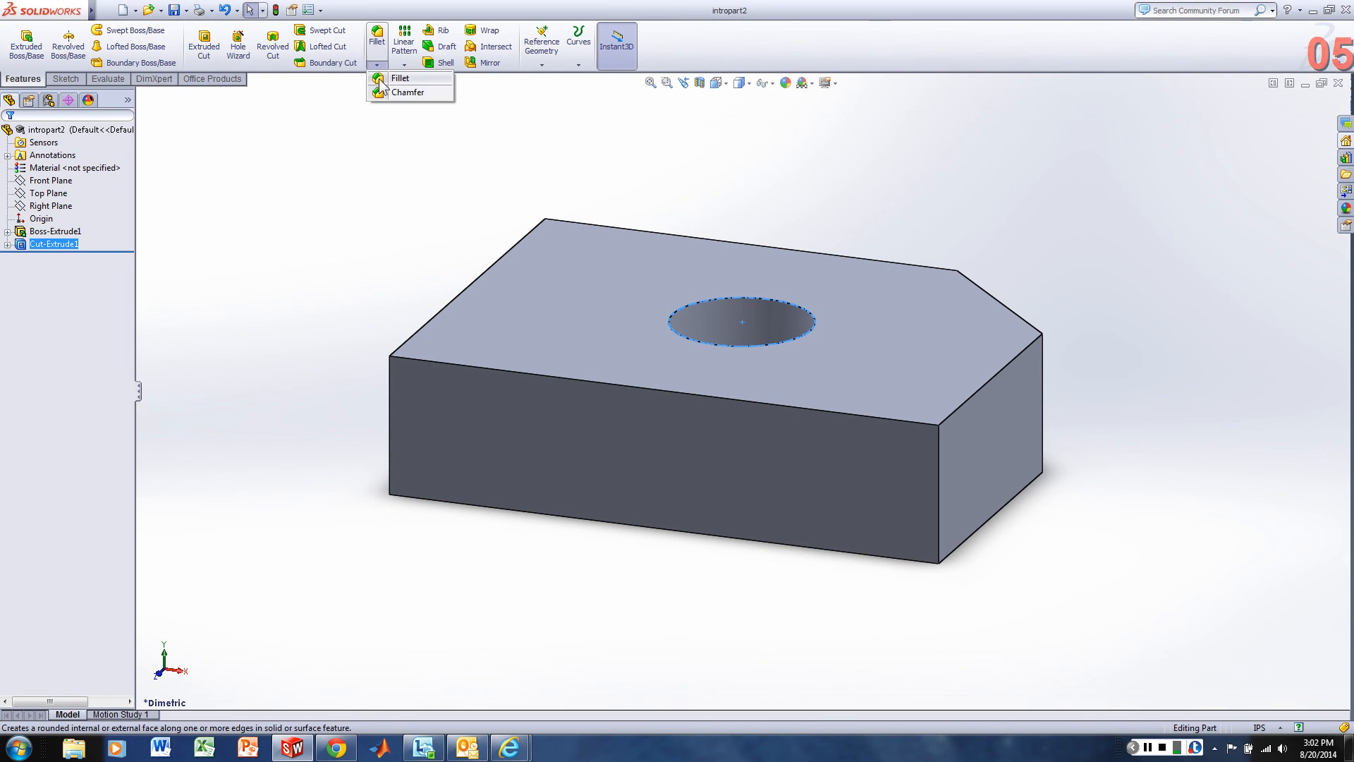